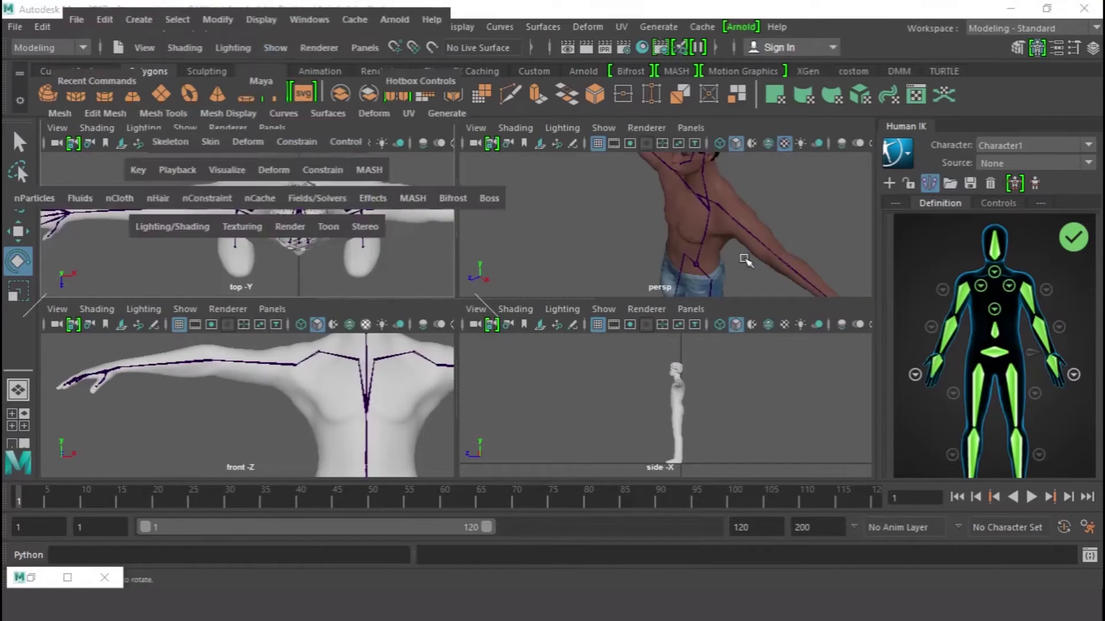
key("space")
Orbit the persp view to the character's front and lock its HumanIK skeleton definition.
left_click_drag(614, 399, 653, 370, "alt")
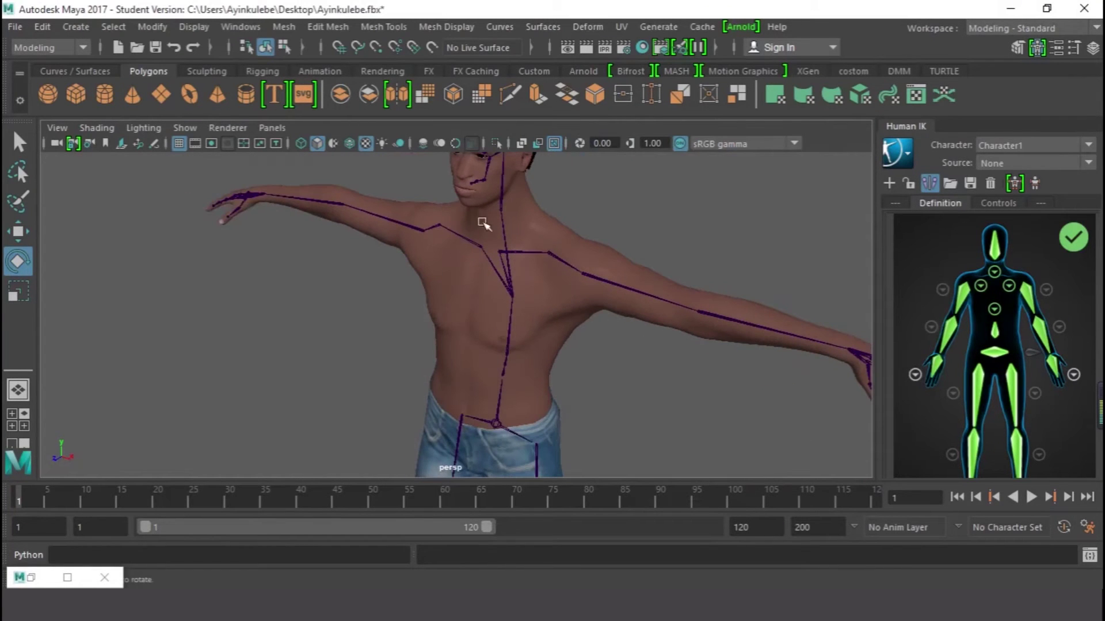
mouse_move(456, 283)
left_mouse_down("alt")
mouse_move(501, 244)
mouse_move(558, 267)
left_mouse_up("alt")
scroll(557, 270, "down", 3)
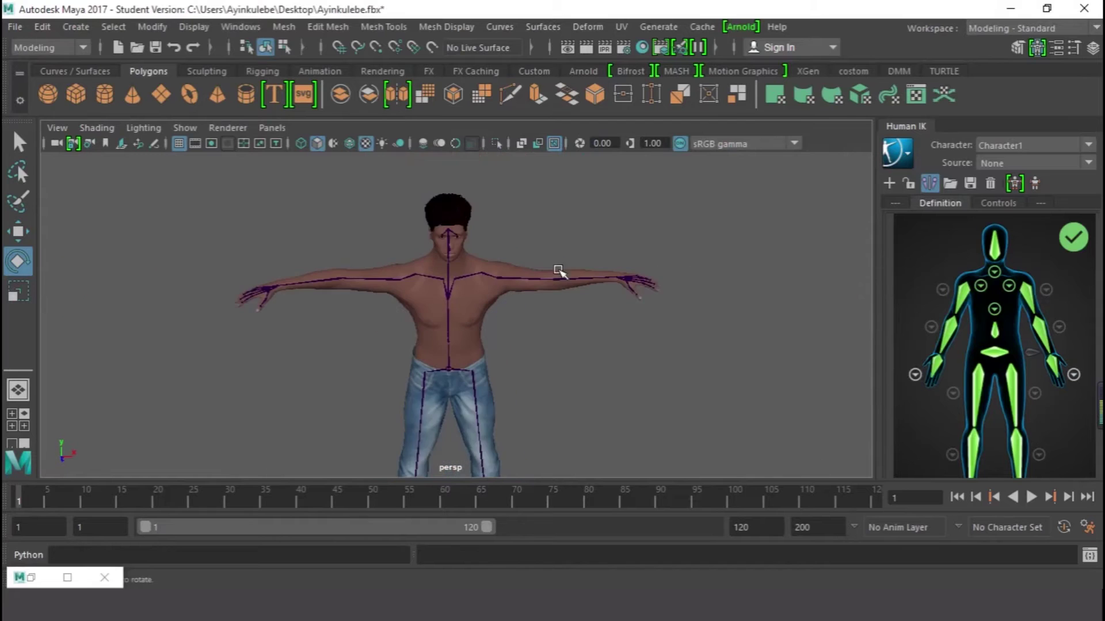
scroll(558, 270, "up", 2)
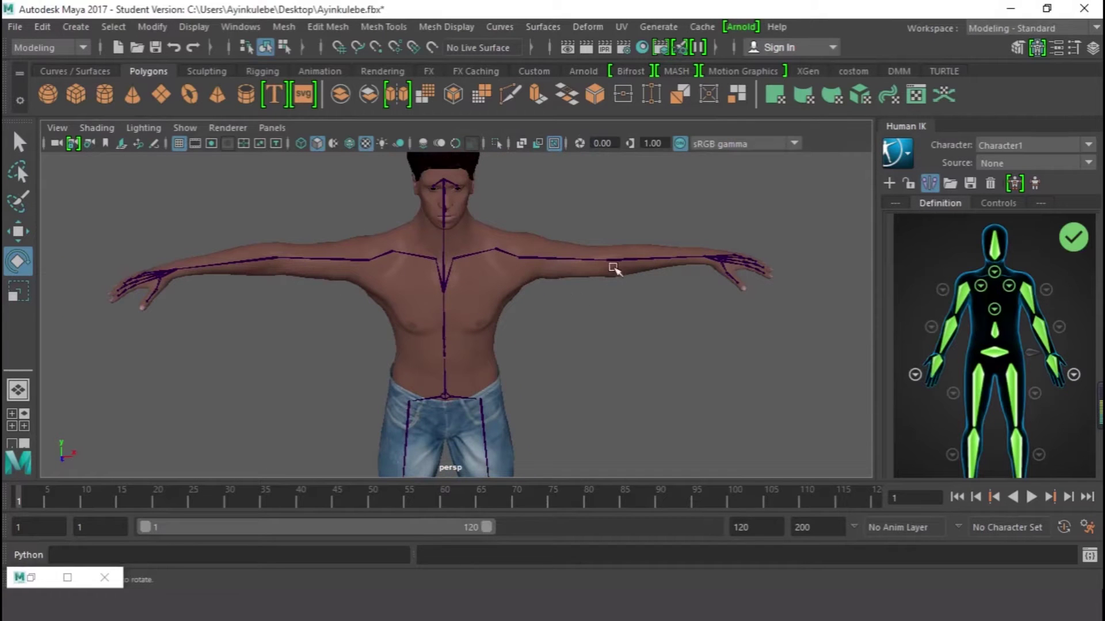
left_click(908, 183)
left_click_drag(489, 316, 572, 328, "alt")
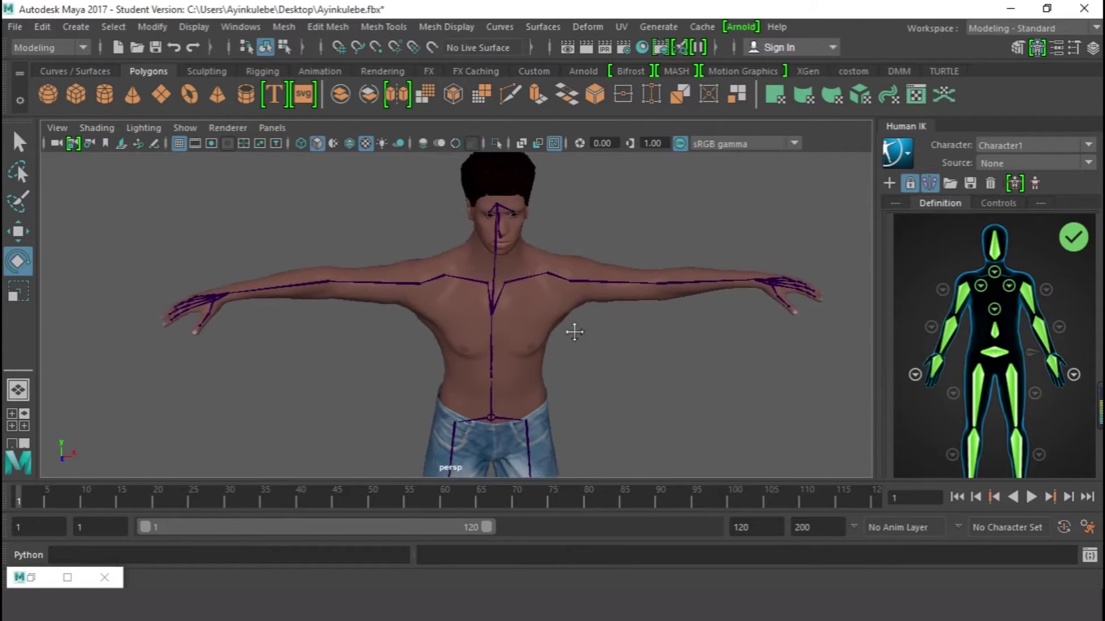
Send the entire Maya scene to MotionBuilder using Send as New Scene.
left_click(12, 29)
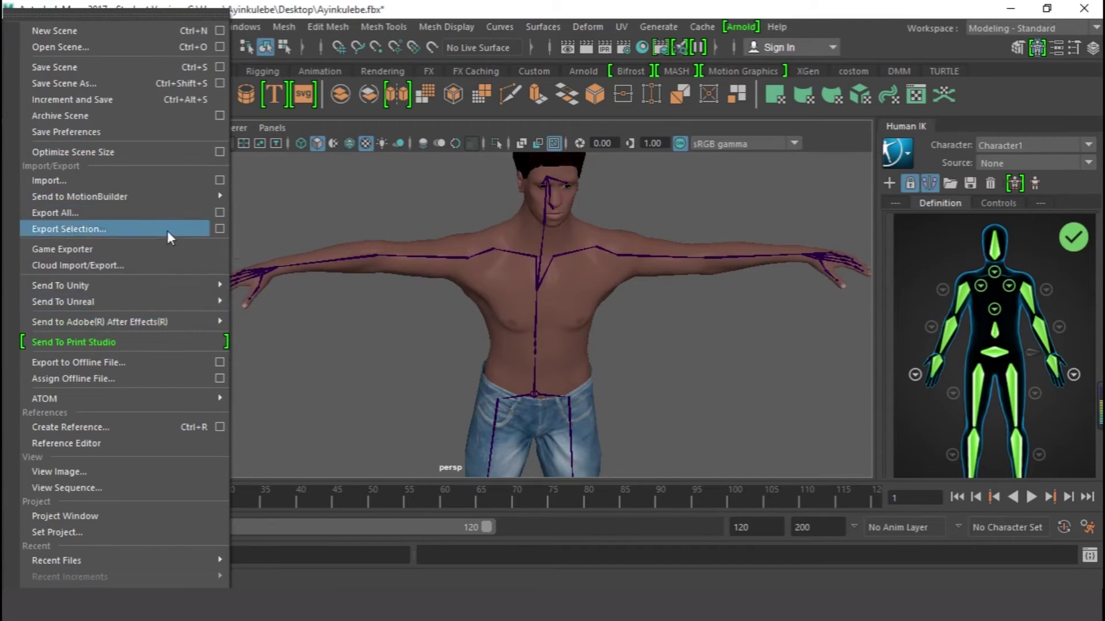
mouse_move(79, 197)
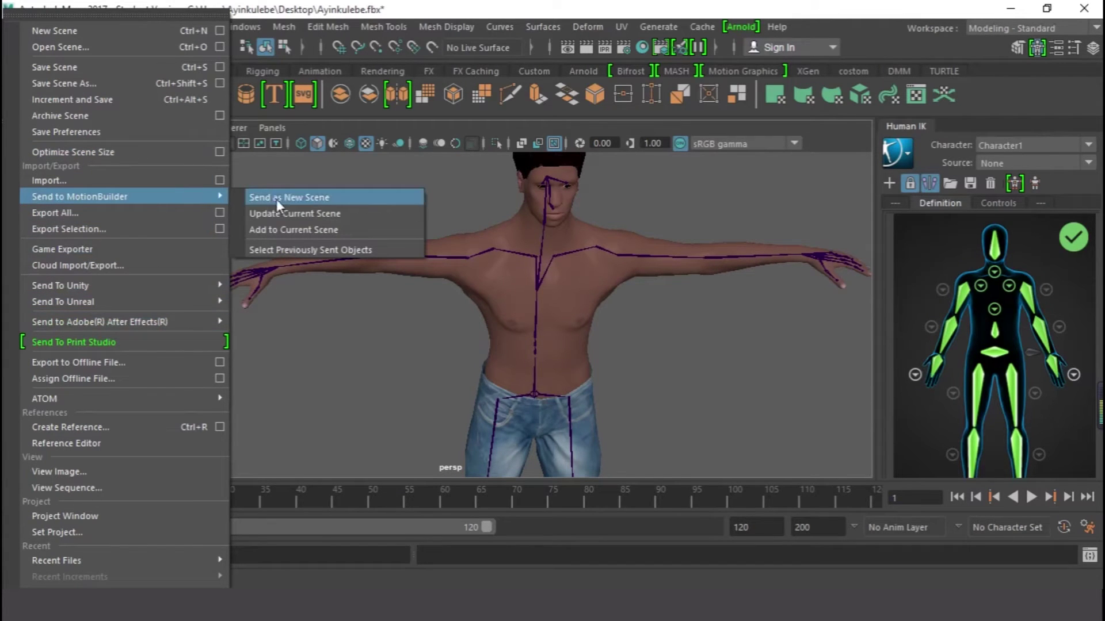
left_click(277, 199)
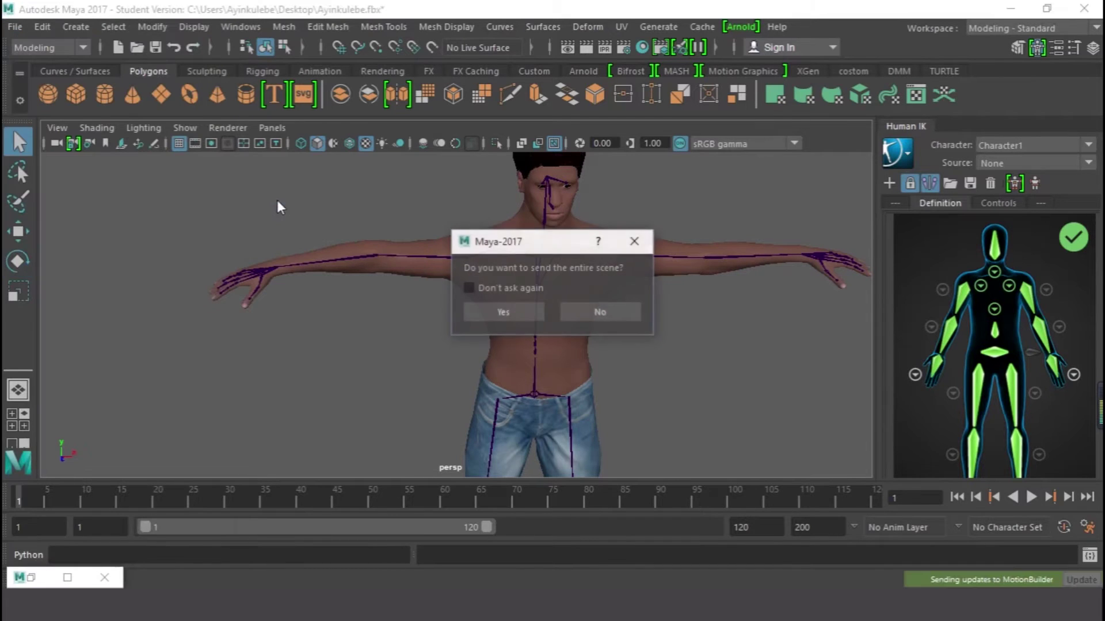
left_click(526, 315)
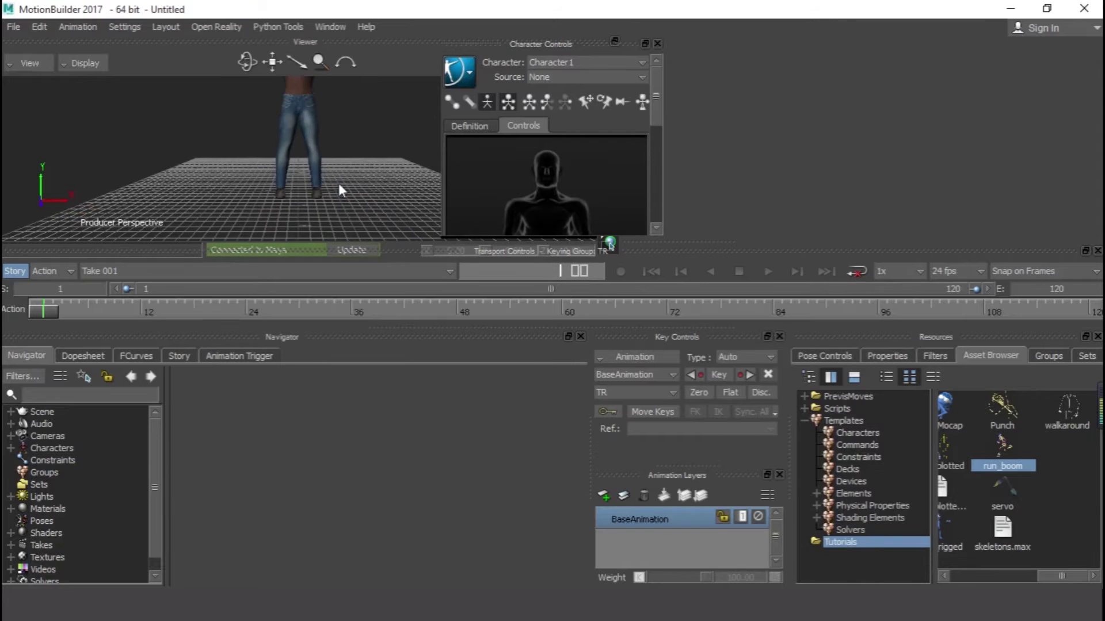
scroll(342, 210, "down", 3)
scroll(347, 178, "down", 2)
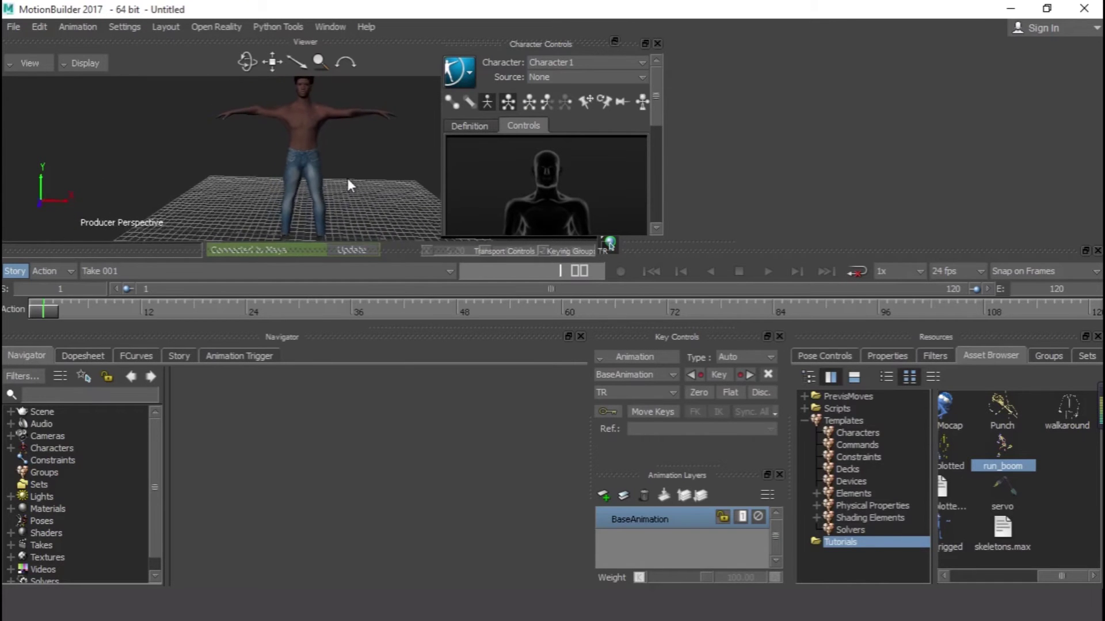
Orbit the Viewer to an angled view of the character and switch to X-Ray display.
left_click_drag(353, 174, 271, 182, "ctrl+shift")
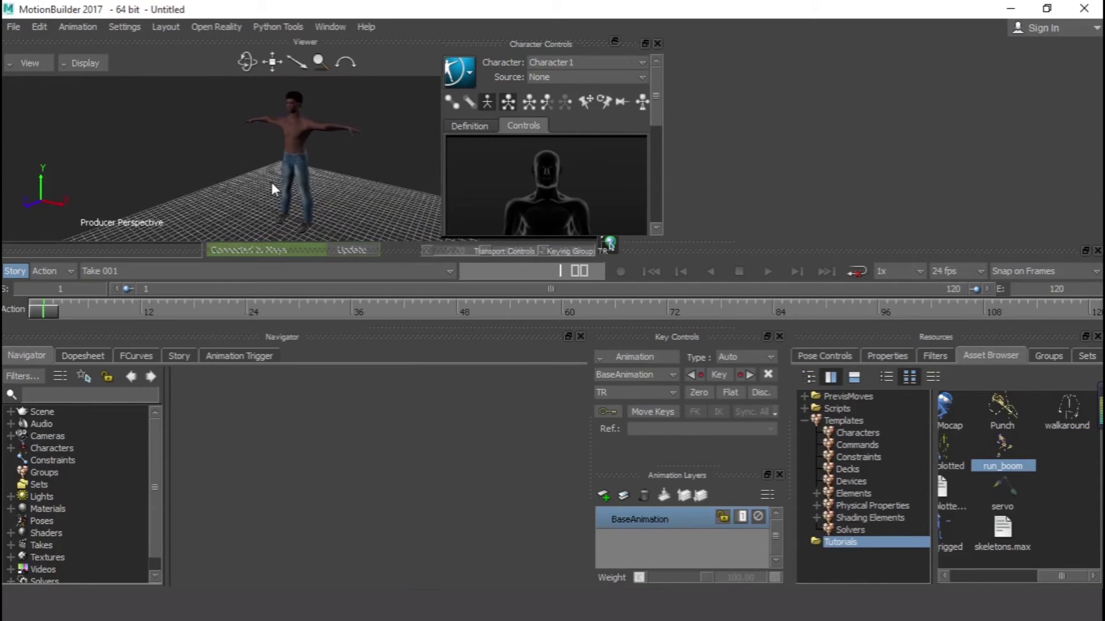
left_click(72, 67)
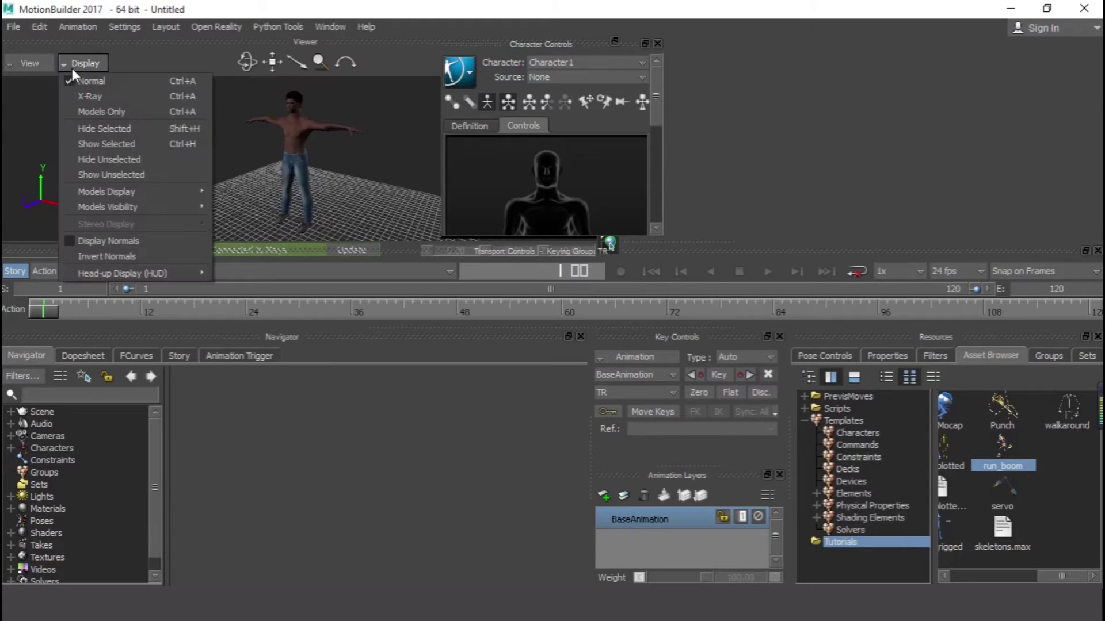
left_click(92, 100)
scroll(302, 143, "up", 1)
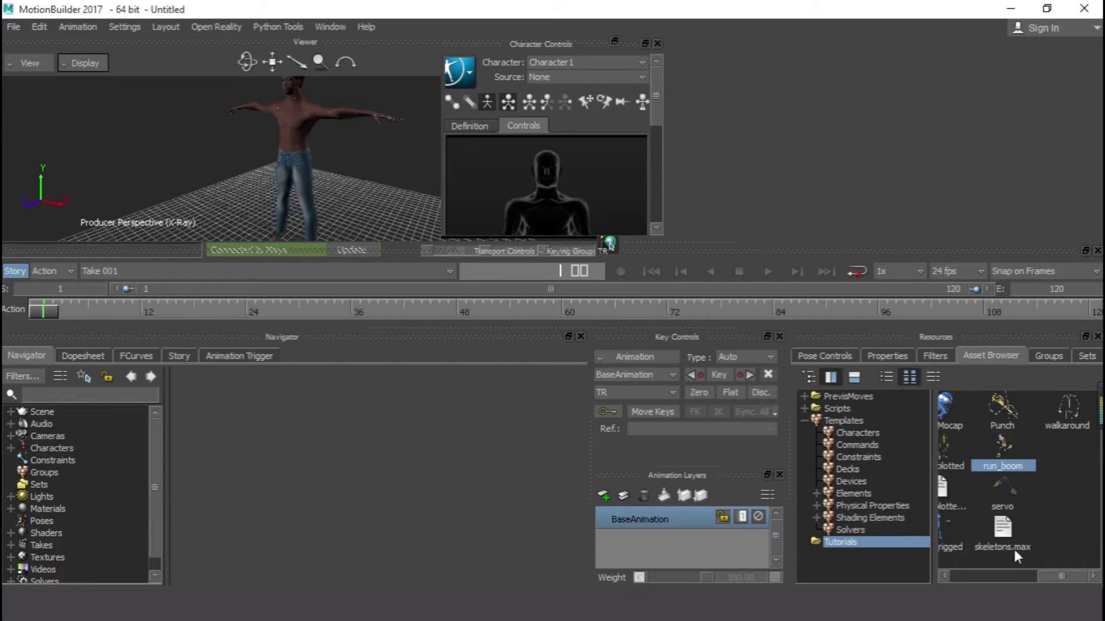
mouse_move(1041, 575)
left_mouse_down()
mouse_move(943, 572)
mouse_move(1049, 574)
left_mouse_up()
Drag the run_boom asset into the Viewer, merge its Take 001, and accept the warning.
left_click(1001, 443)
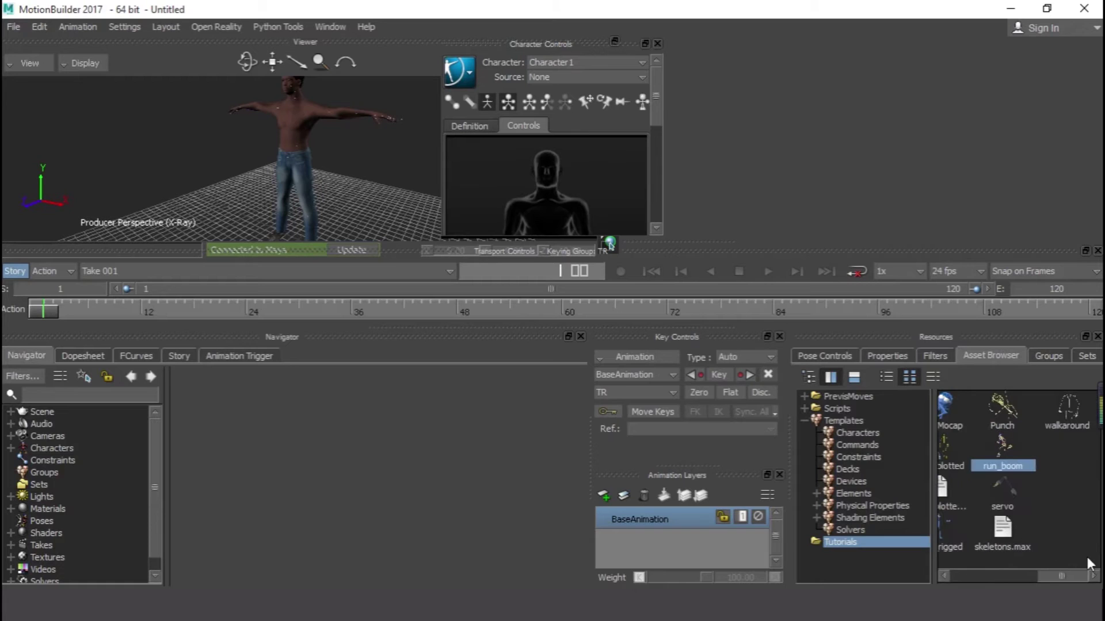
left_click(1004, 411)
left_click(1008, 454)
left_click_drag(995, 451, 381, 186)
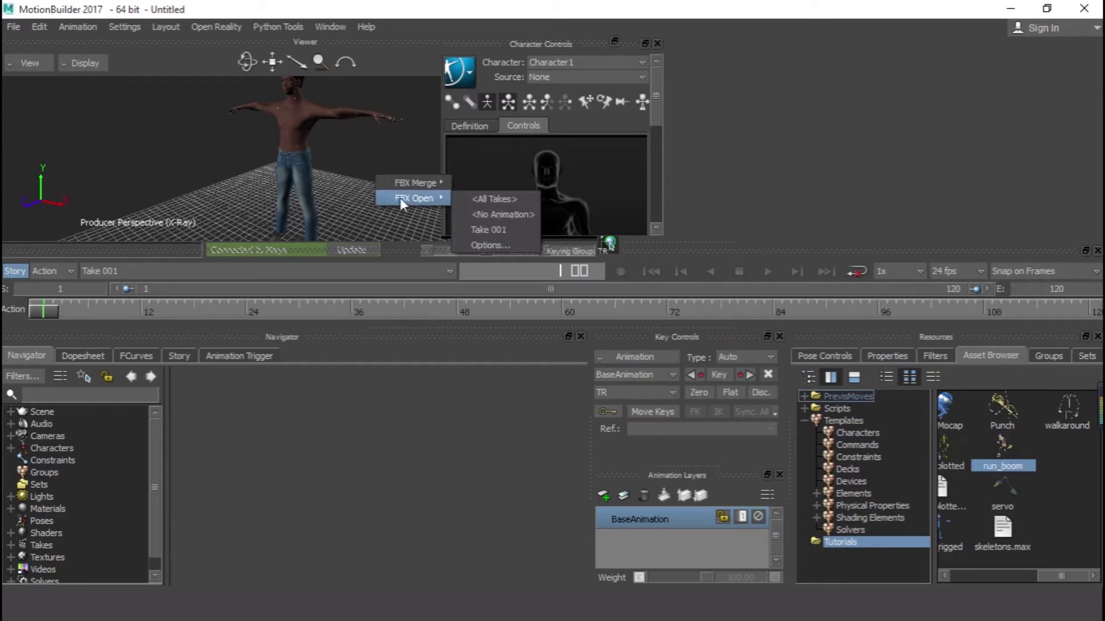
left_click(499, 213)
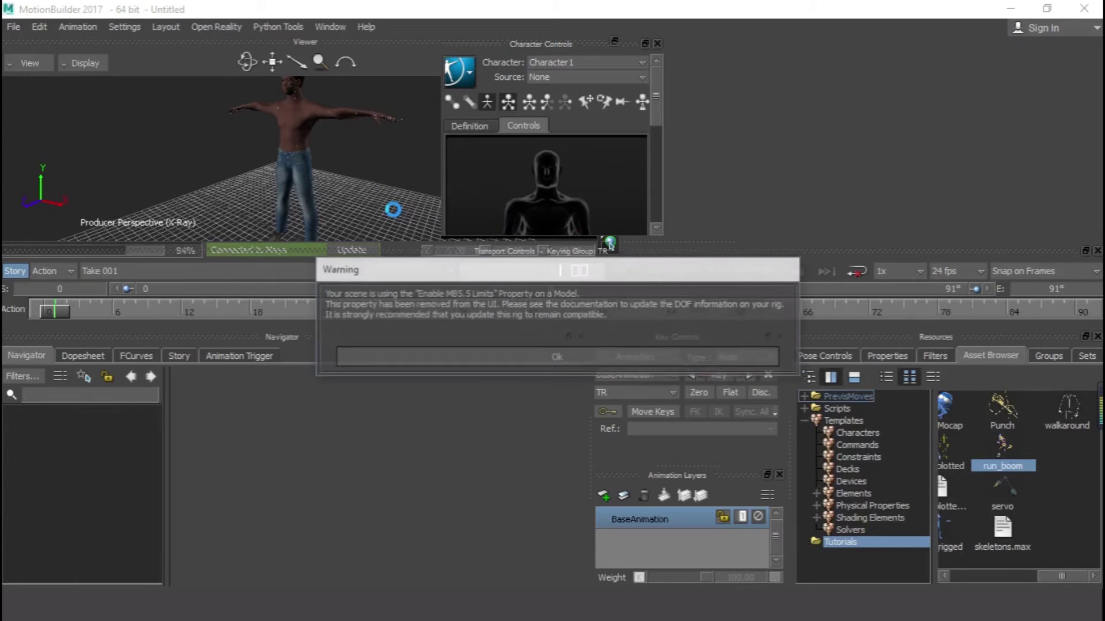
left_click(529, 358)
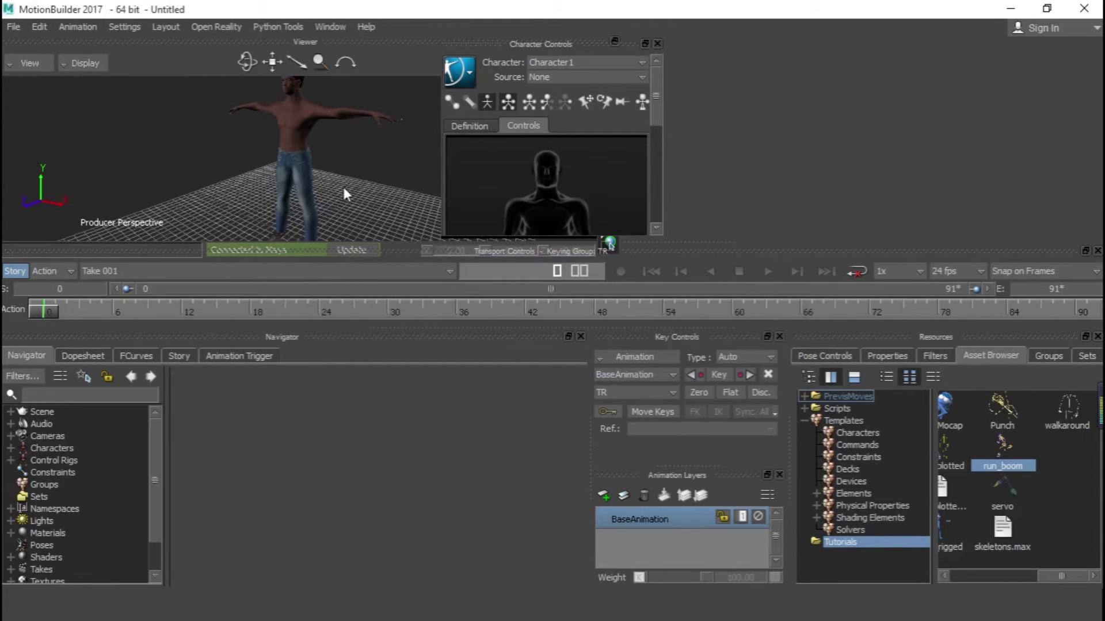
scroll(343, 188, "down", 3)
scroll(343, 188, "down", 3)
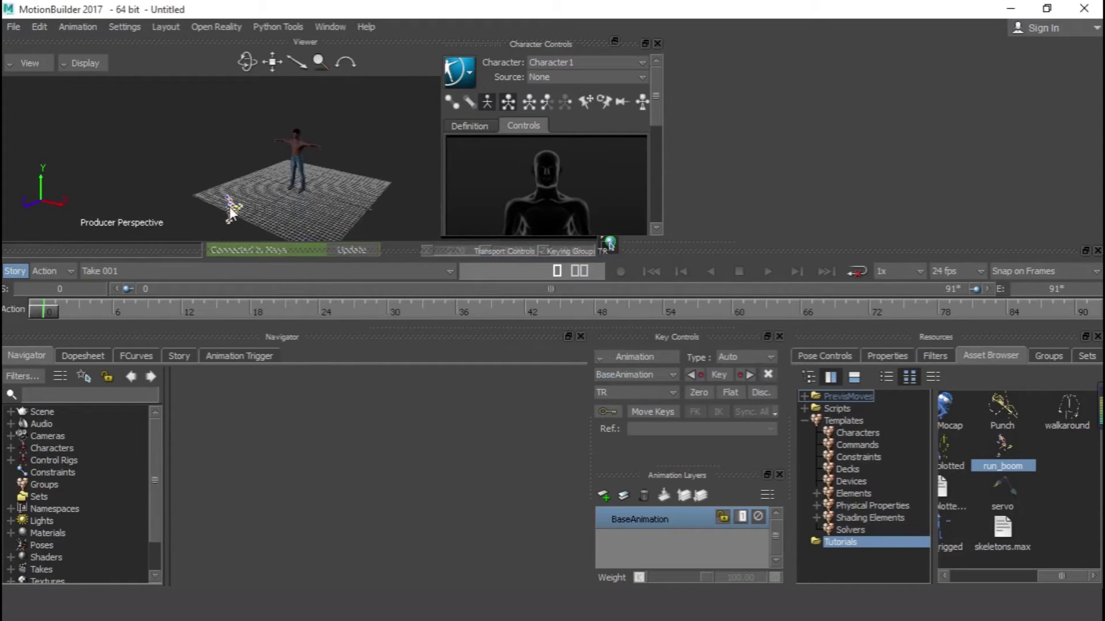
Keep Character 1 active, set its input source to Mia, and pan toward the character.
left_click(543, 65)
left_click(546, 65)
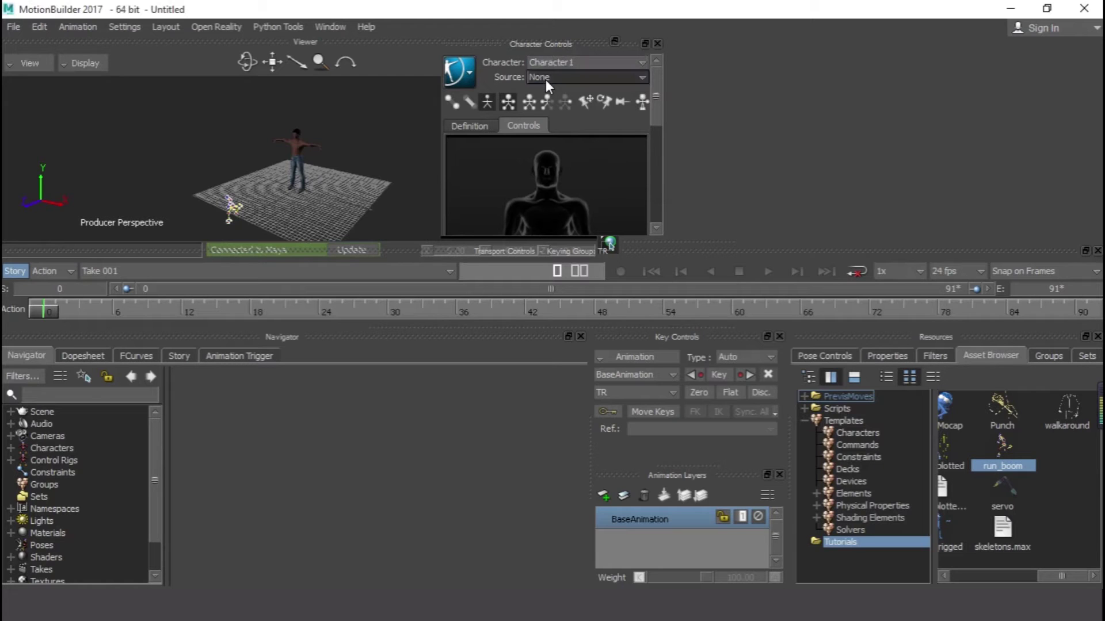
left_click(546, 79)
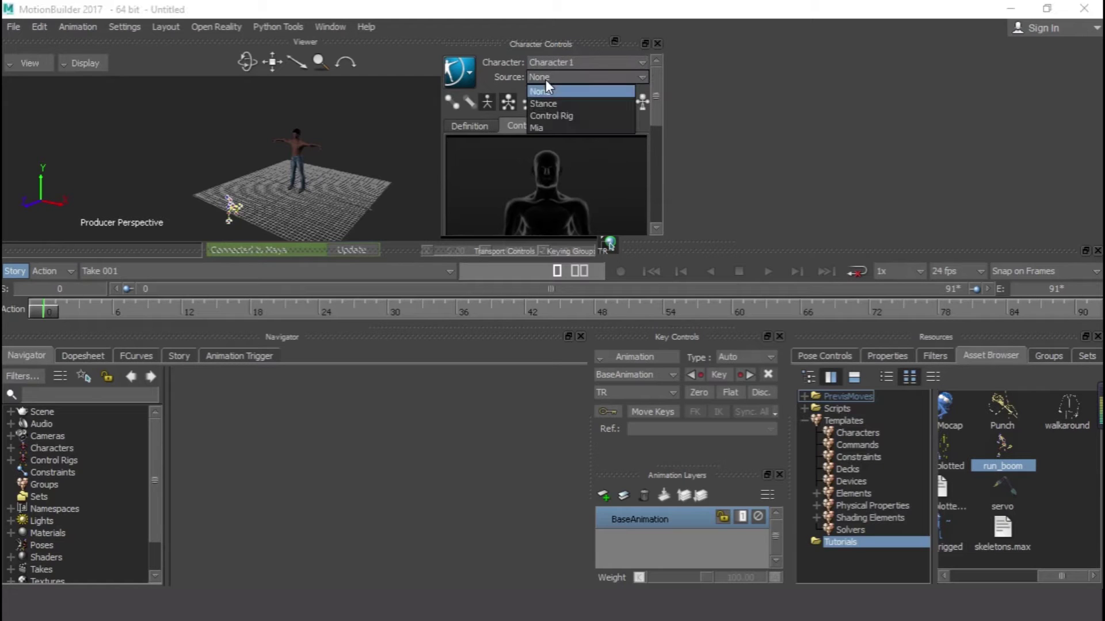
left_click(548, 127)
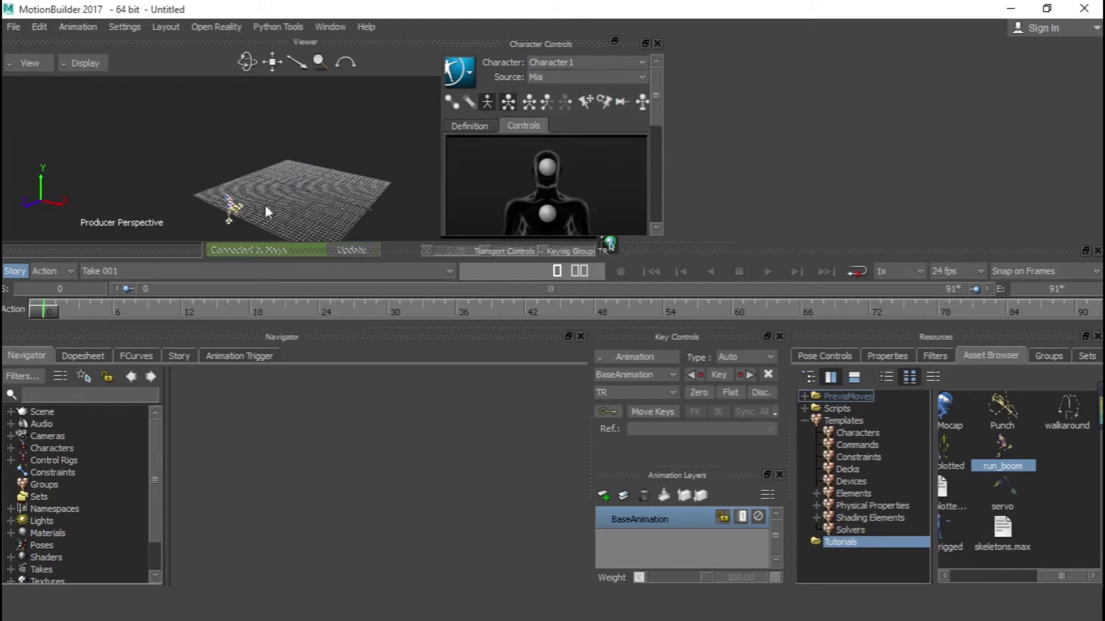
scroll(263, 198, "down", 3)
scroll(218, 196, "down", 1)
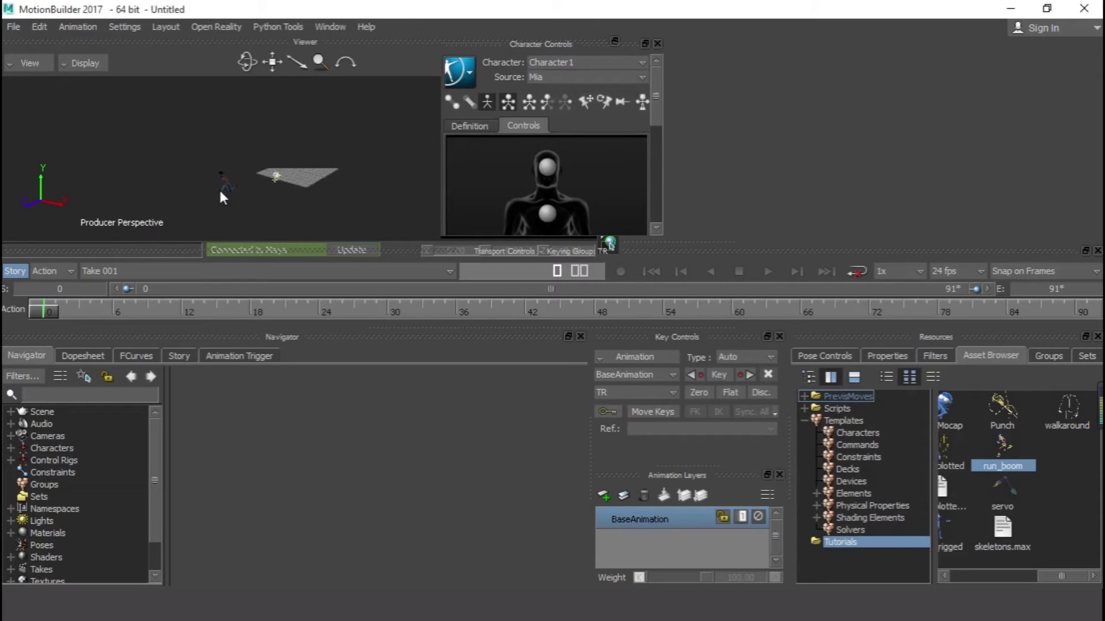
scroll(219, 192, "up", 3)
middle_click_drag(266, 172, 340, 127)
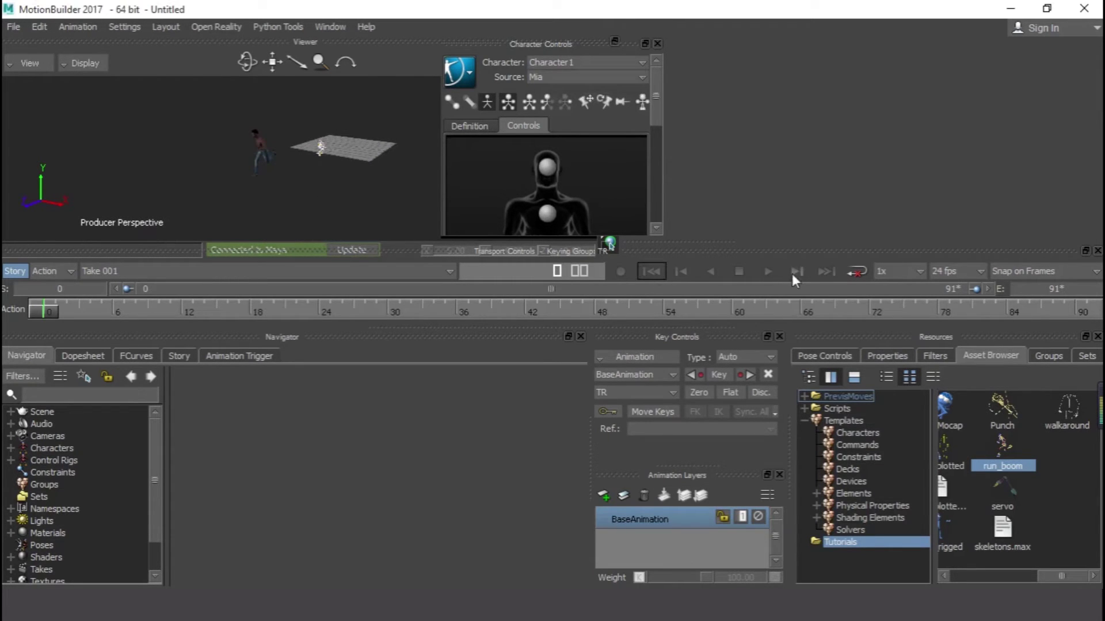
left_click(769, 273)
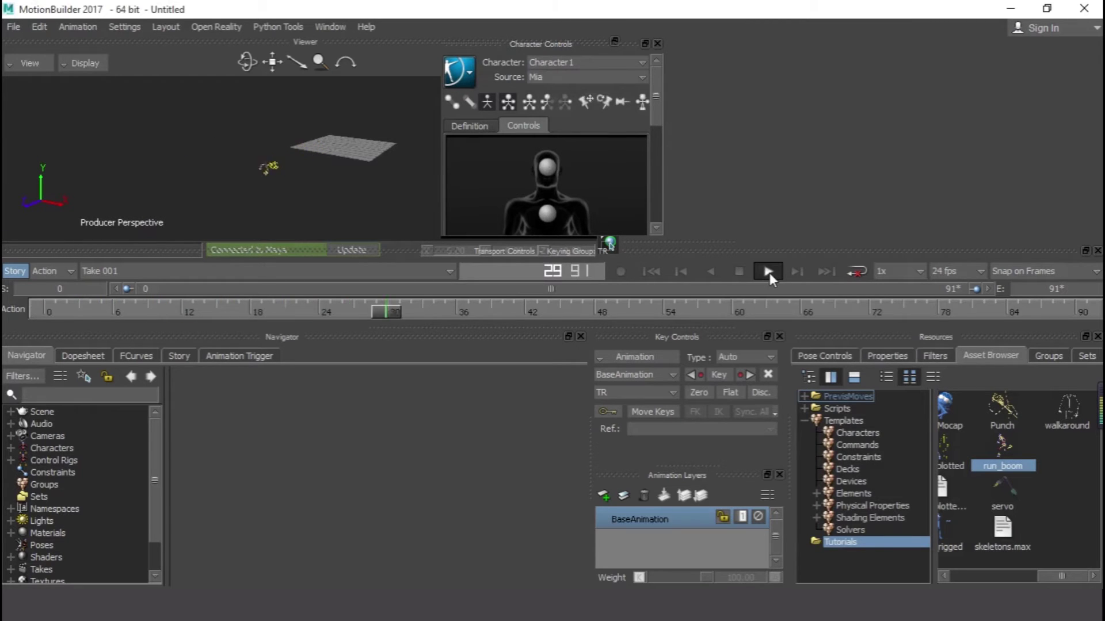
left_click(654, 272)
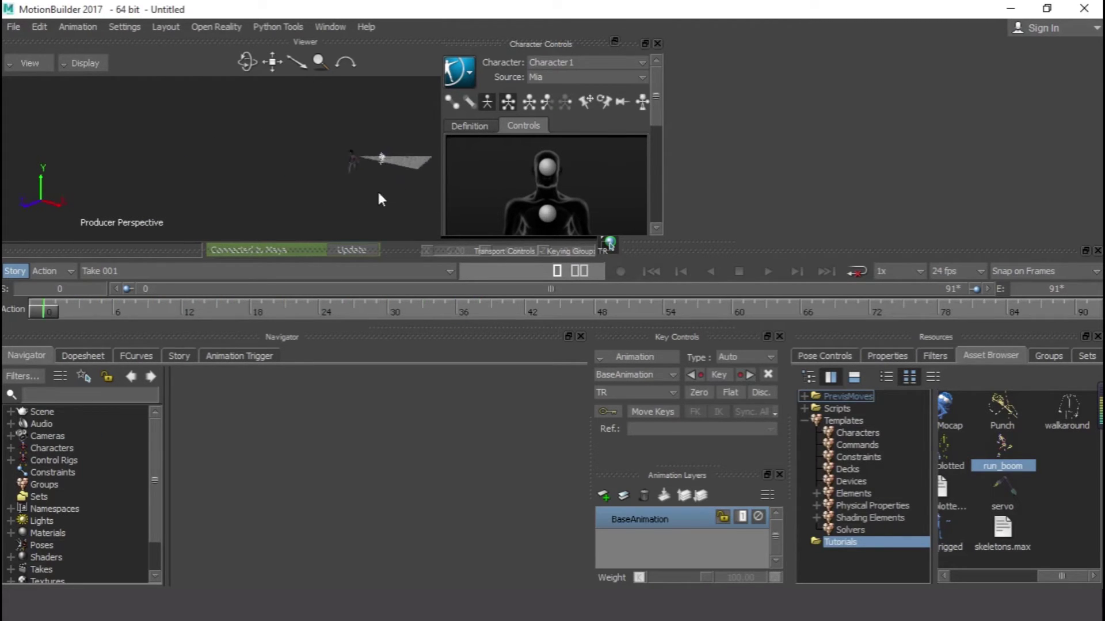
middle_click_drag(363, 184, 431, 198)
left_click(766, 271)
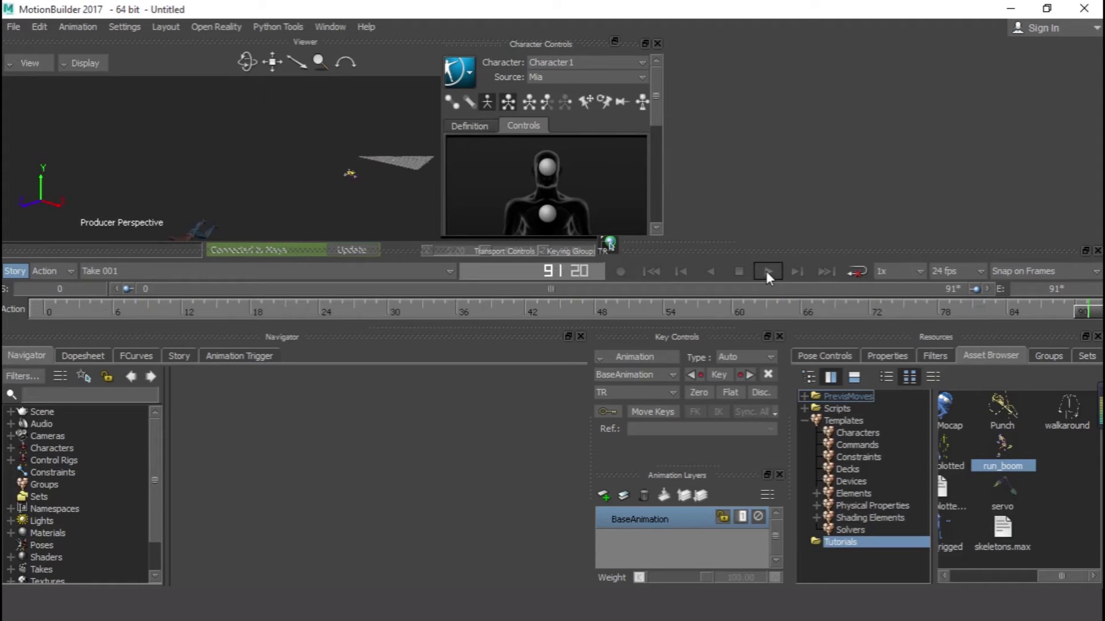
left_click(765, 271)
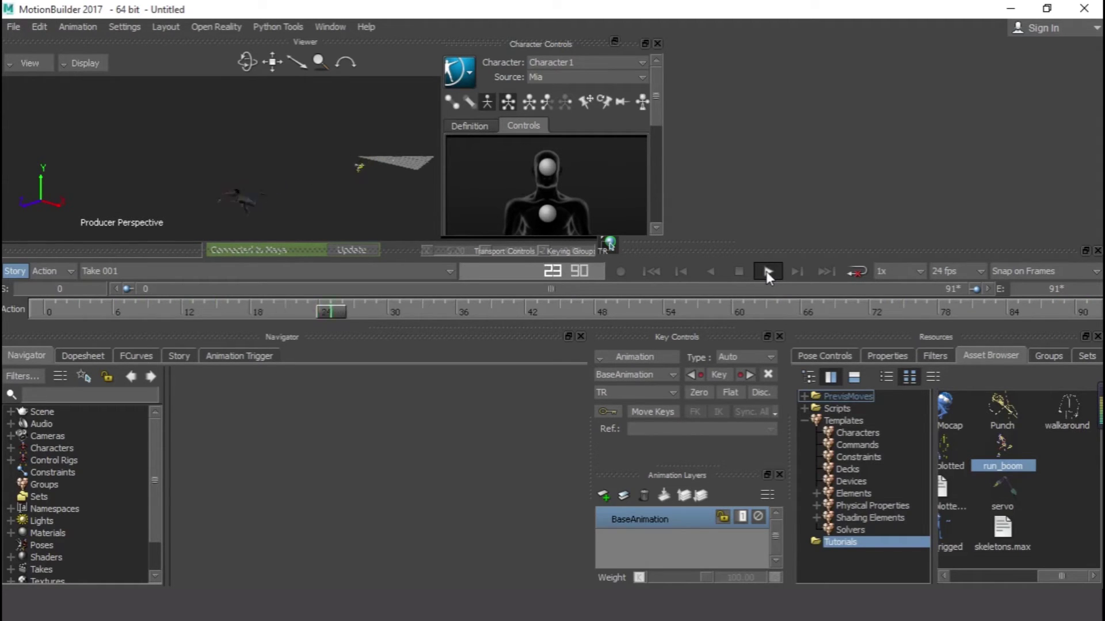
left_click(766, 271)
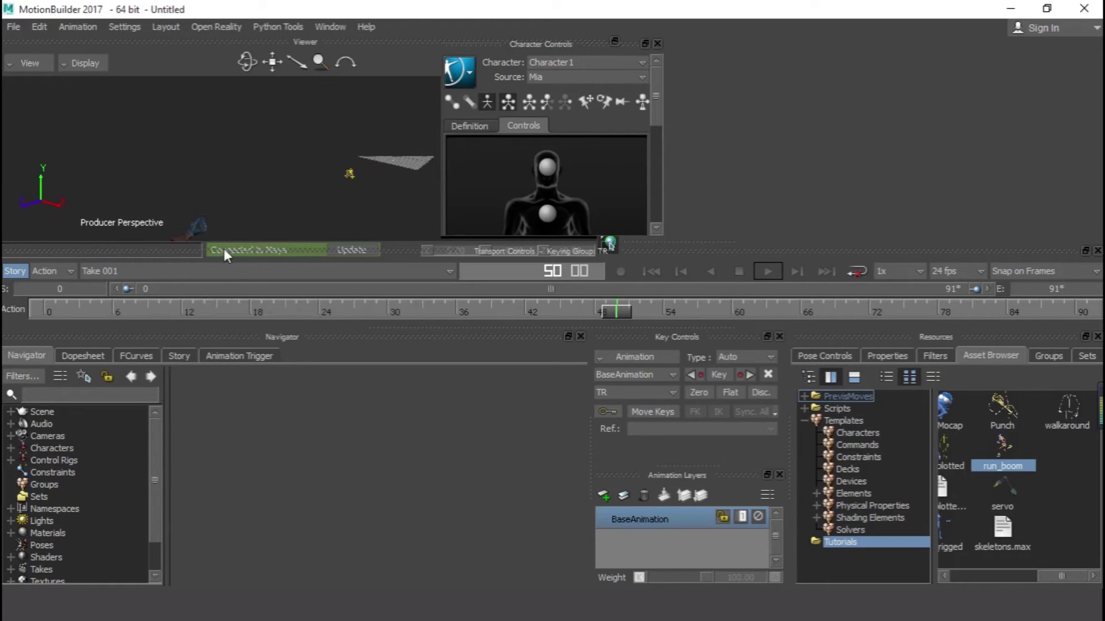
Update the current Maya scene with the MotionBuilder animation, then return to Maya.
left_click(11, 24)
mouse_move(50, 136)
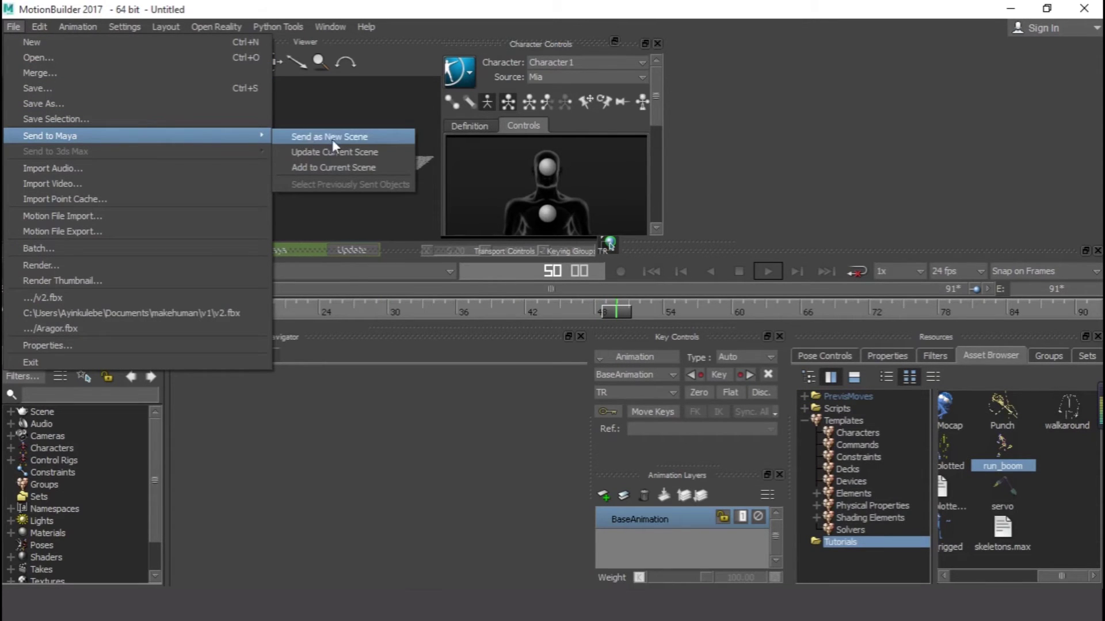
left_click(360, 155)
left_click(505, 354)
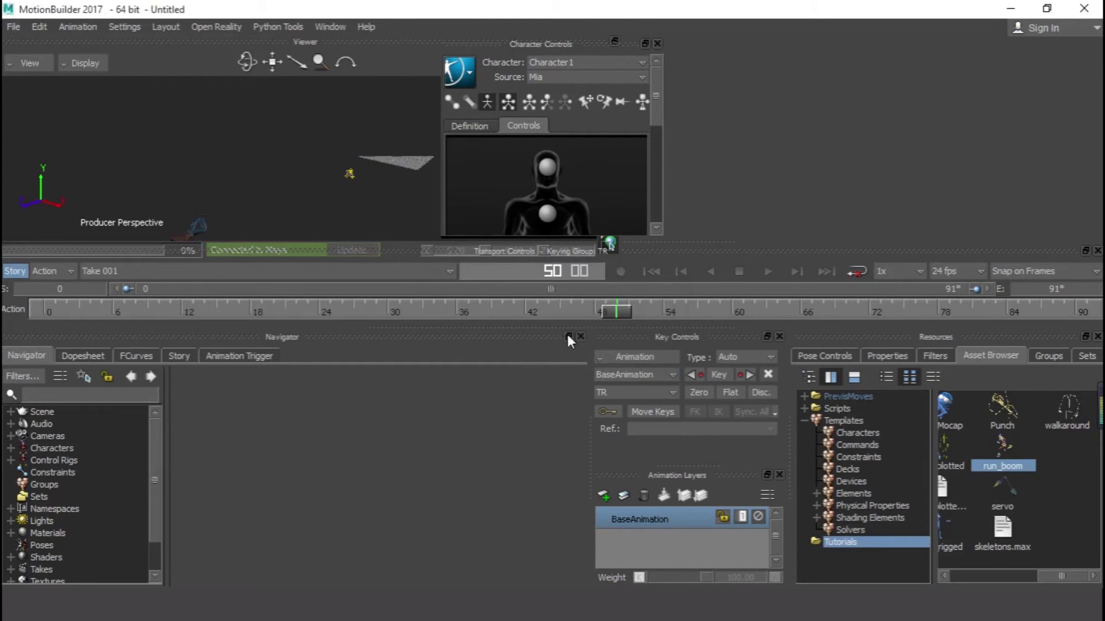
mouse_move(19, 578)
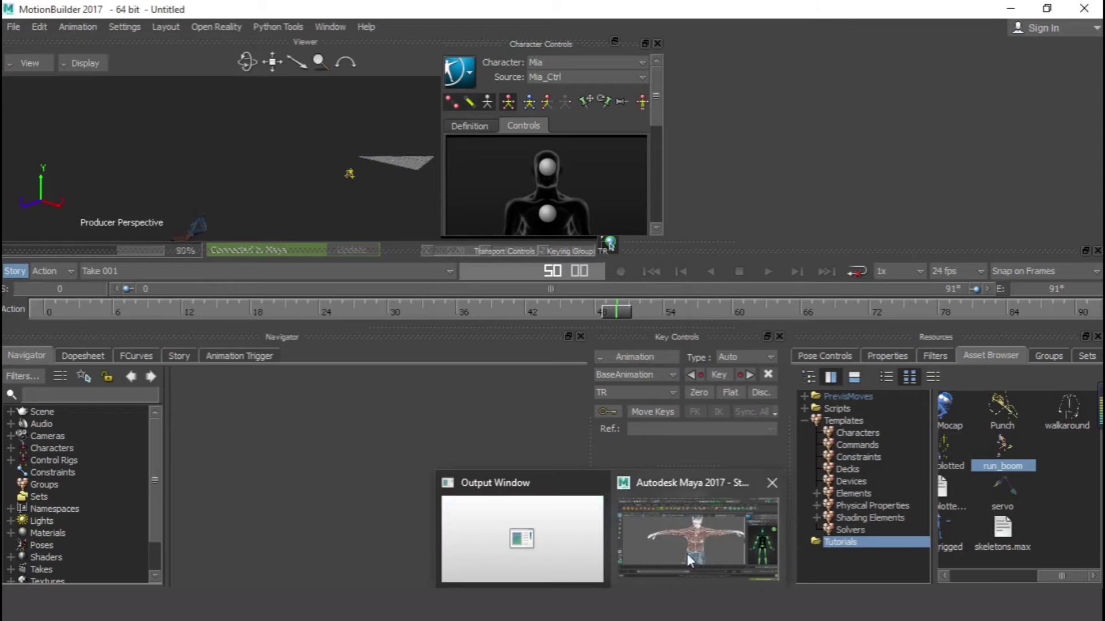
left_click(688, 540)
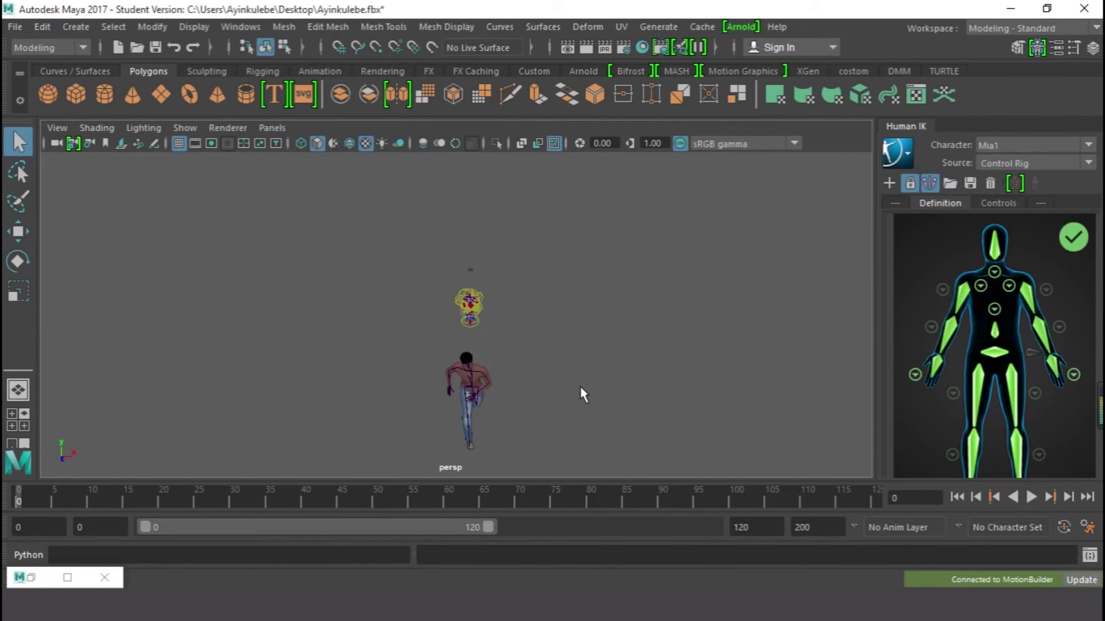
Frame the character and rig, then play the animation until it stops after the fall.
left_click_drag(547, 400, 415, 370, "alt")
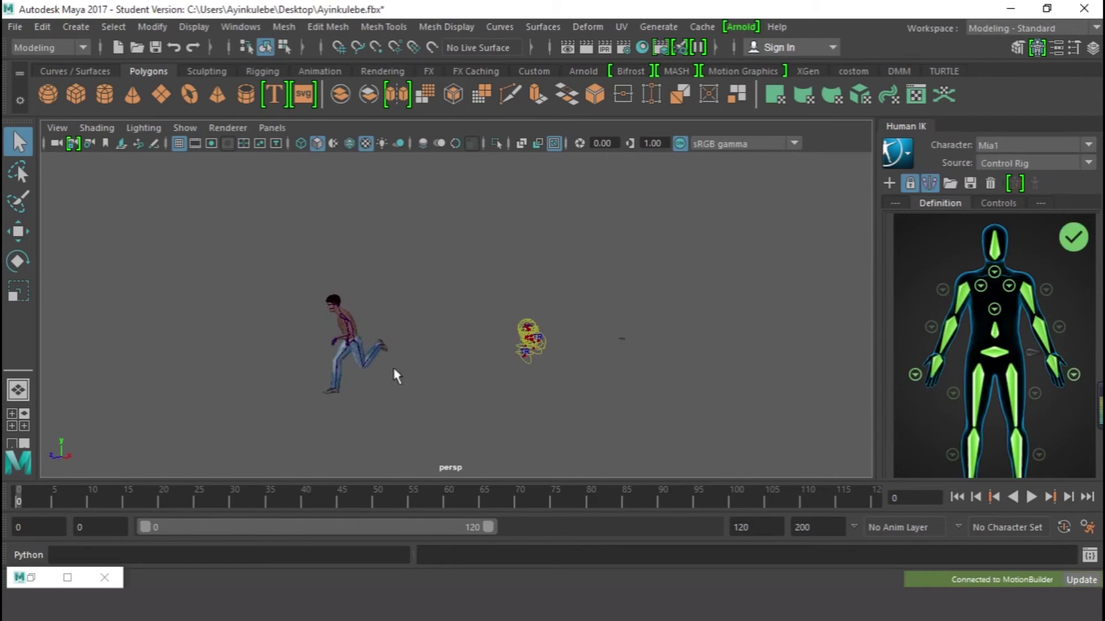
scroll(455, 382, "down", 2)
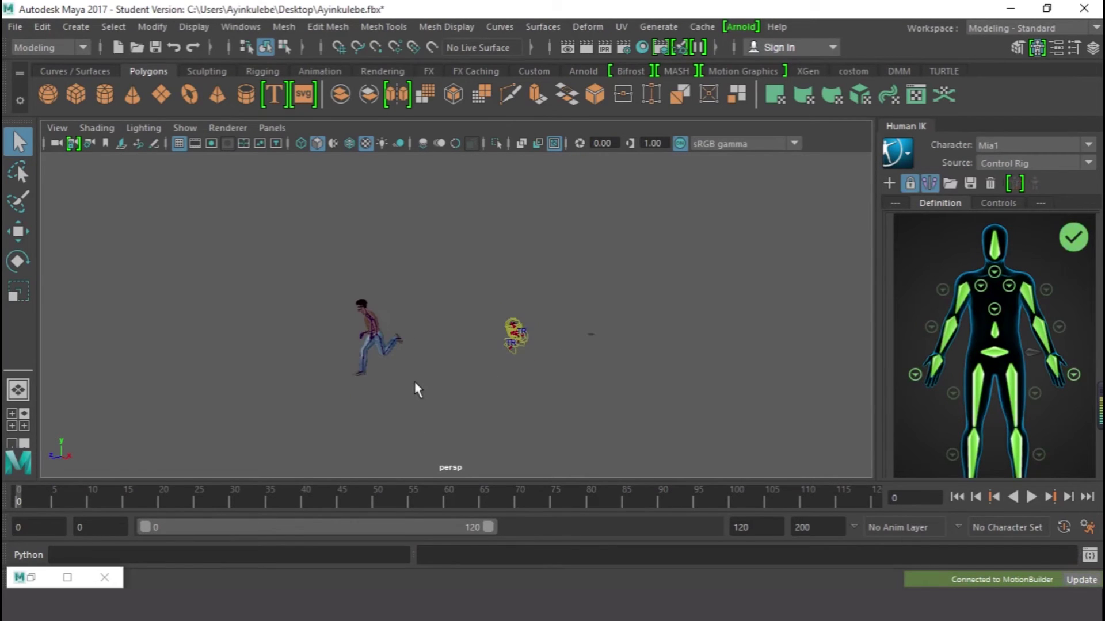
middle_click_drag(429, 387, 556, 343, "alt")
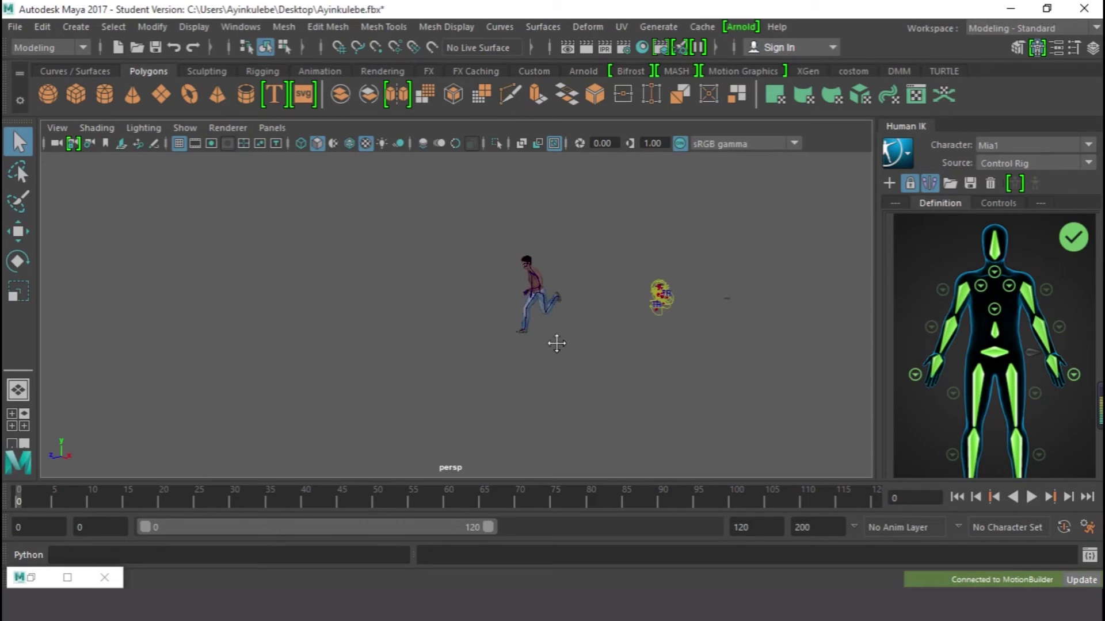
left_click(1029, 498)
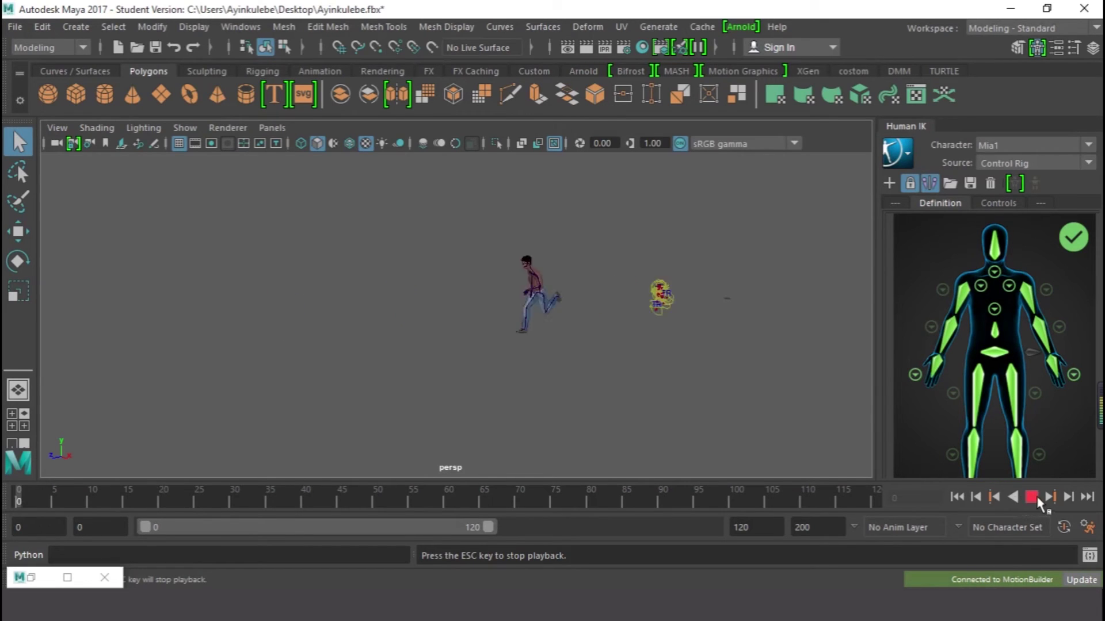
left_click(1036, 499)
left_click(1032, 498)
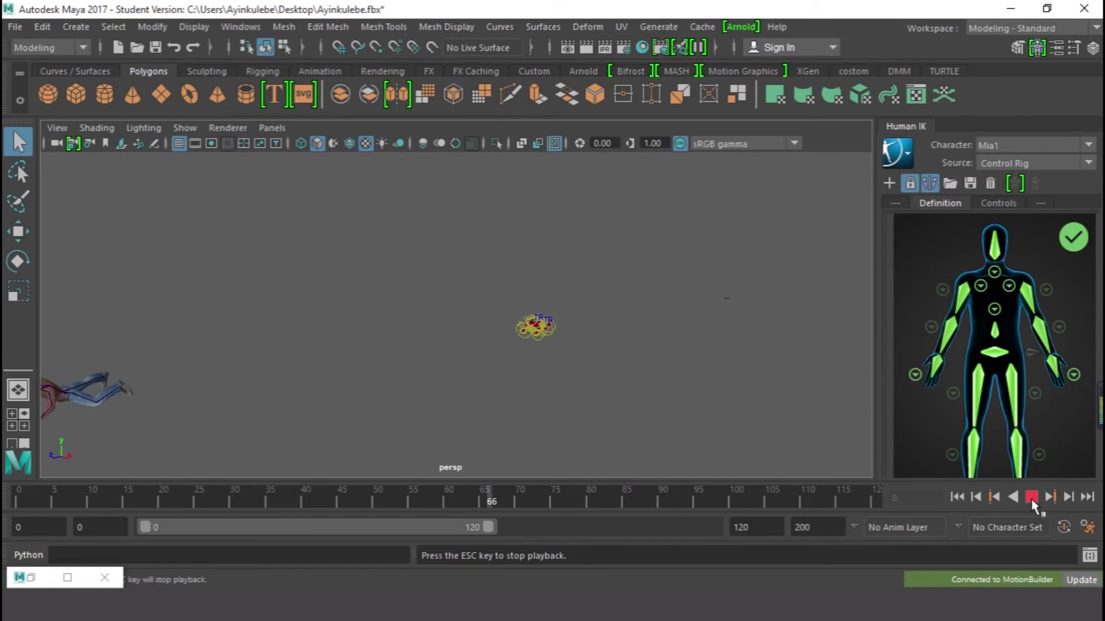
left_click(1030, 497)
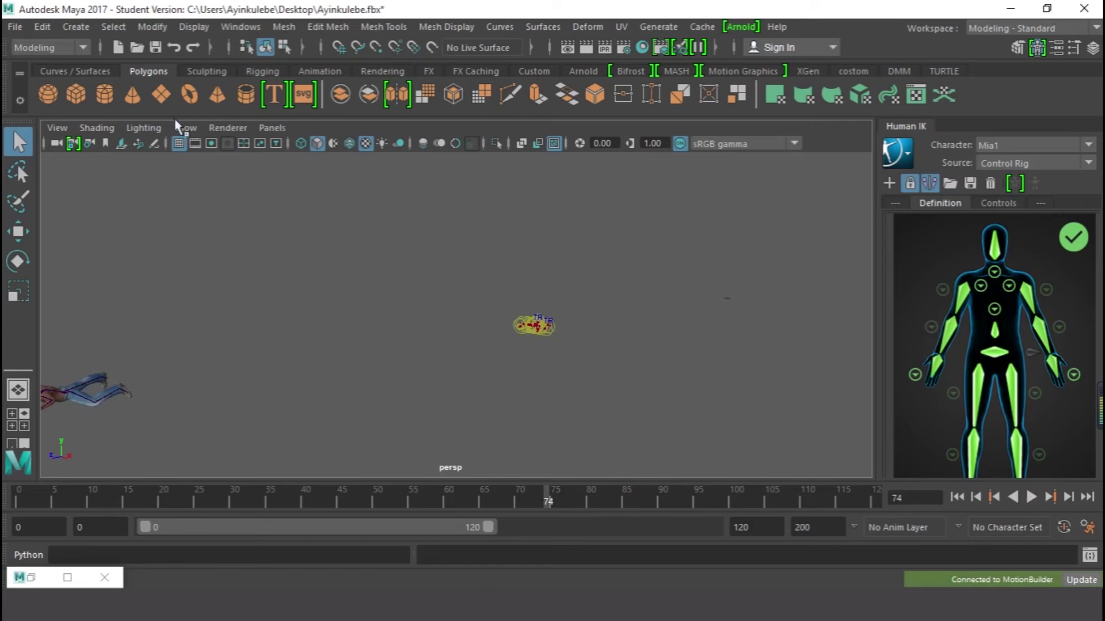
Turn off joint display and hide Mia:Root and Mia_Ctrl:Reference through the Outliner.
left_click(187, 128)
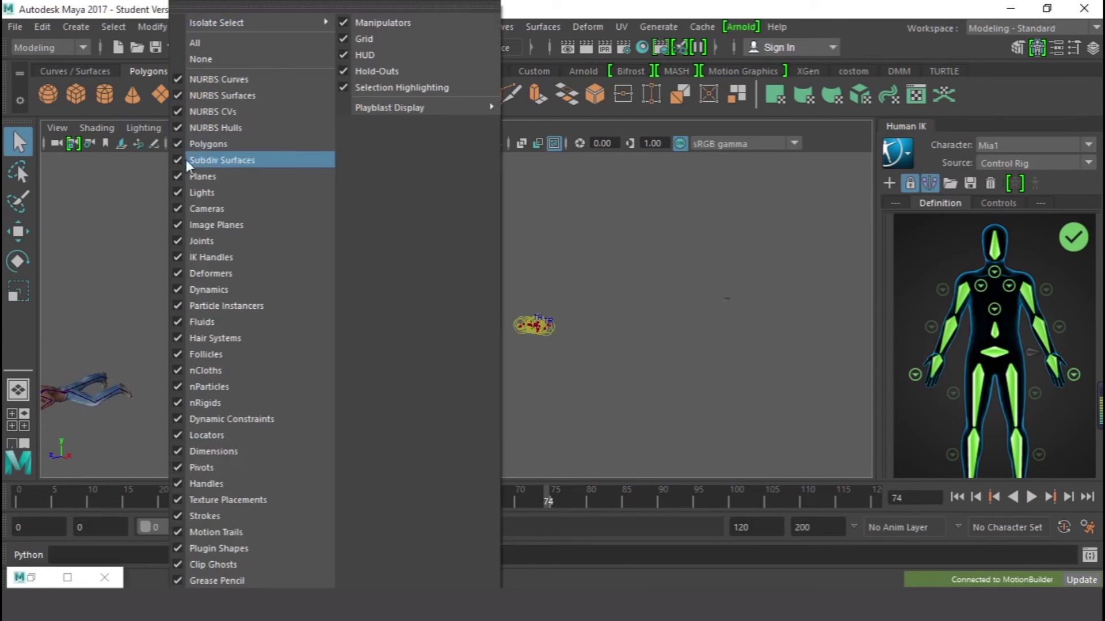
left_click(184, 242)
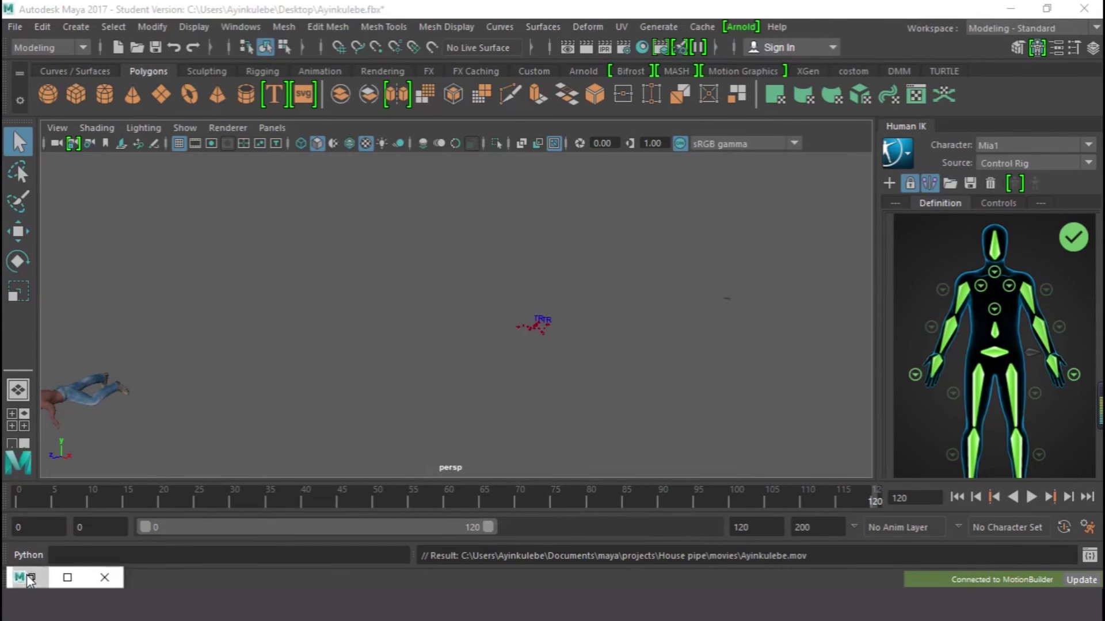
left_click(68, 577)
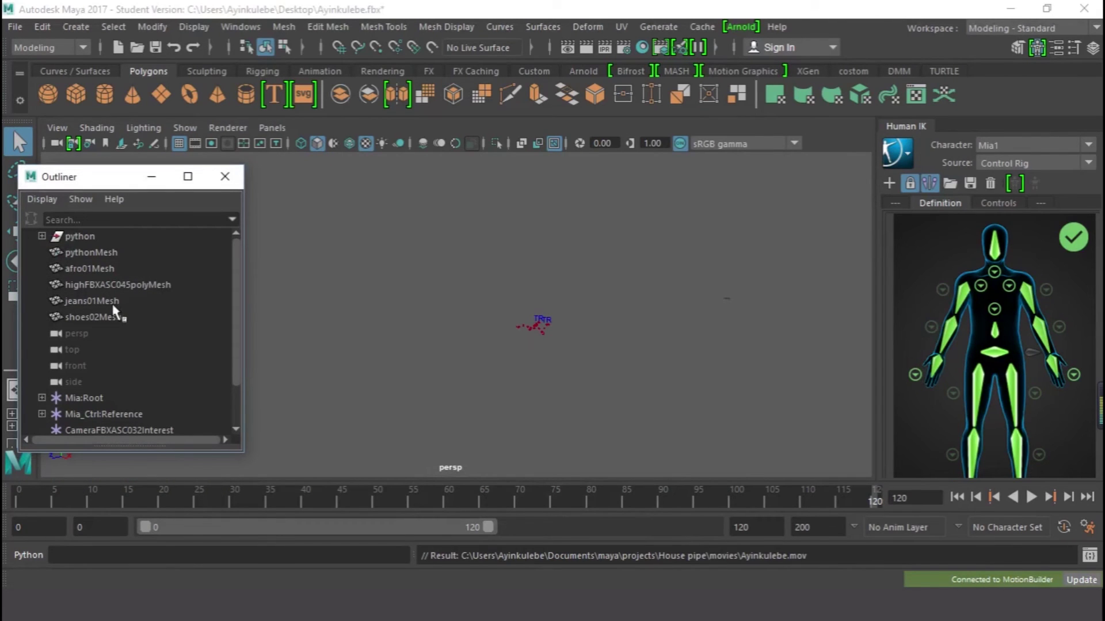
left_click(84, 400)
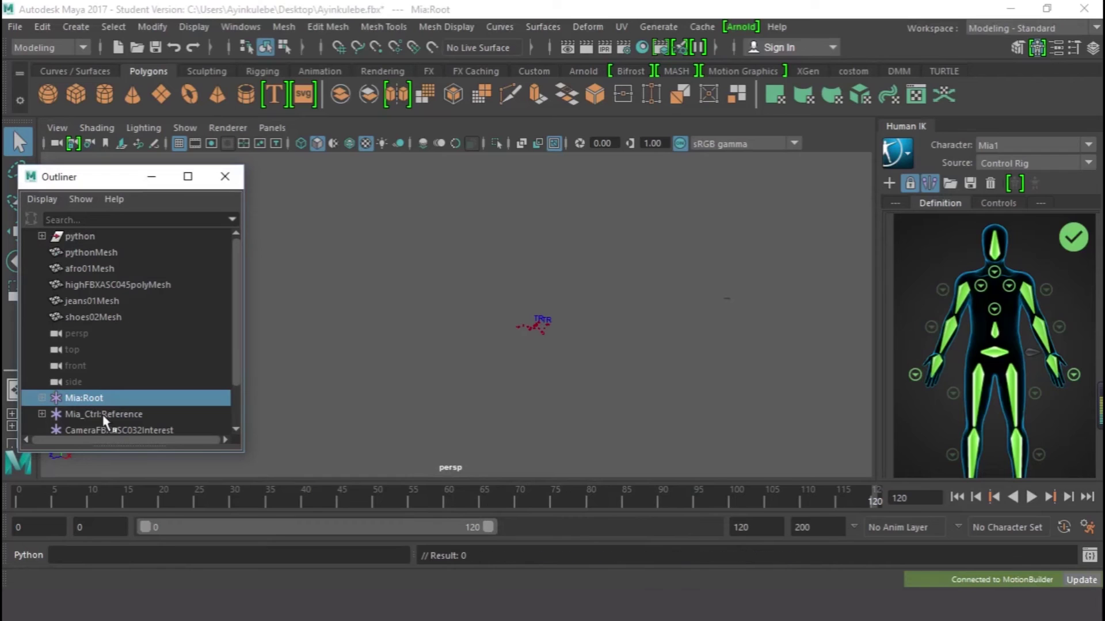
left_click(105, 416, "shift")
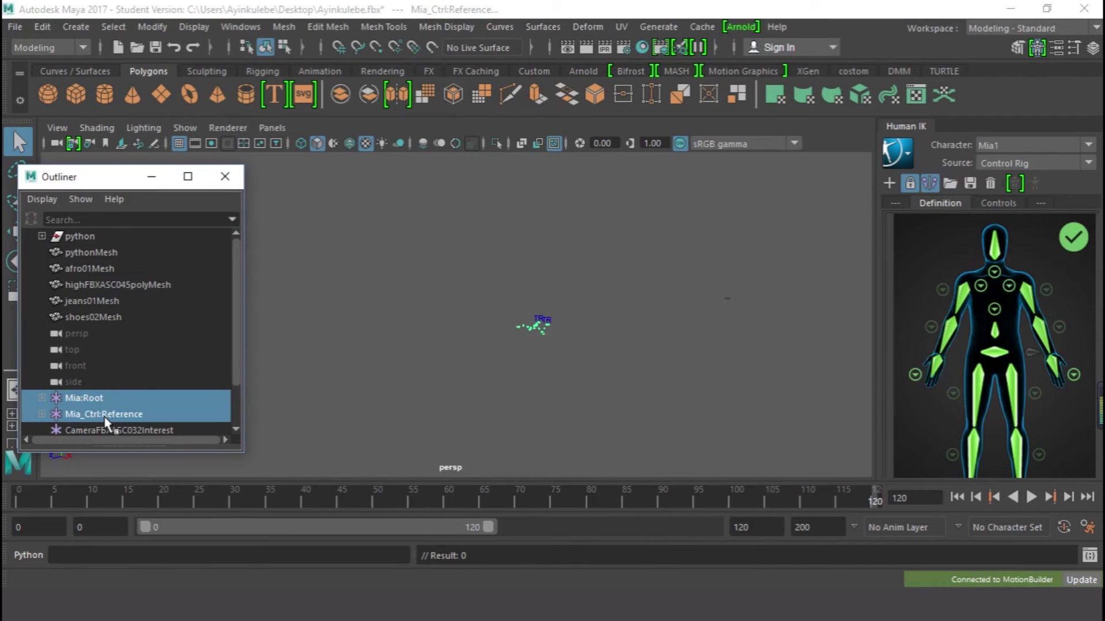
key("ctrl+h")
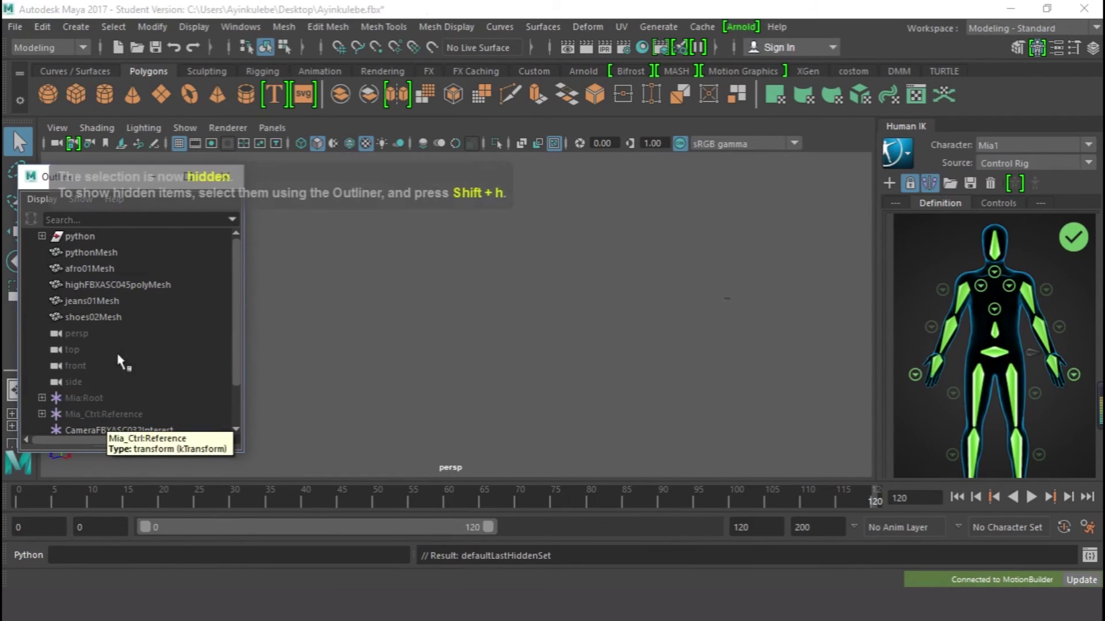
left_click(156, 176)
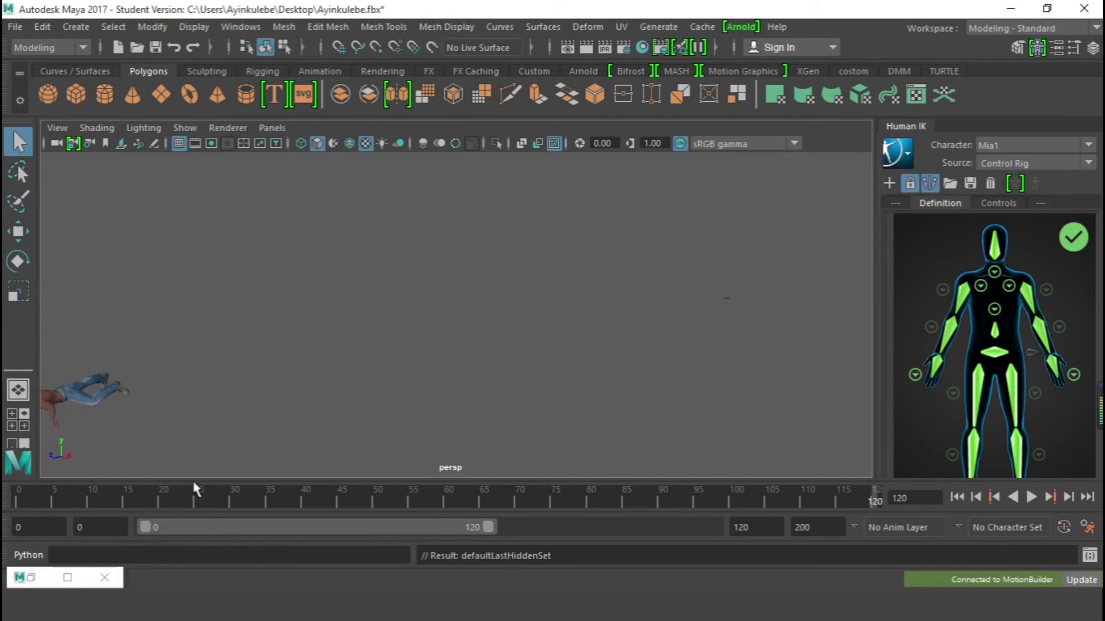
Tumble the perspective camera around the fallen character mesh.
mouse_move(234, 431)
left_mouse_down("alt")
mouse_move(216, 426)
mouse_move(276, 422)
left_mouse_up("alt")
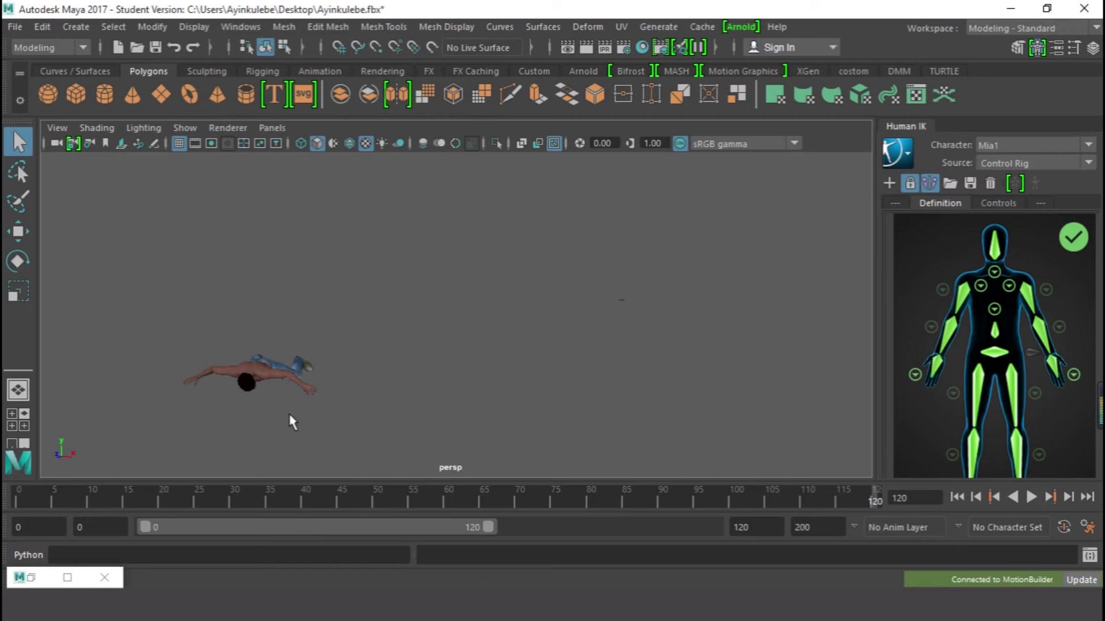
Open the Playblast options from the Time Slider, keeping display size From window.
right_click(815, 503)
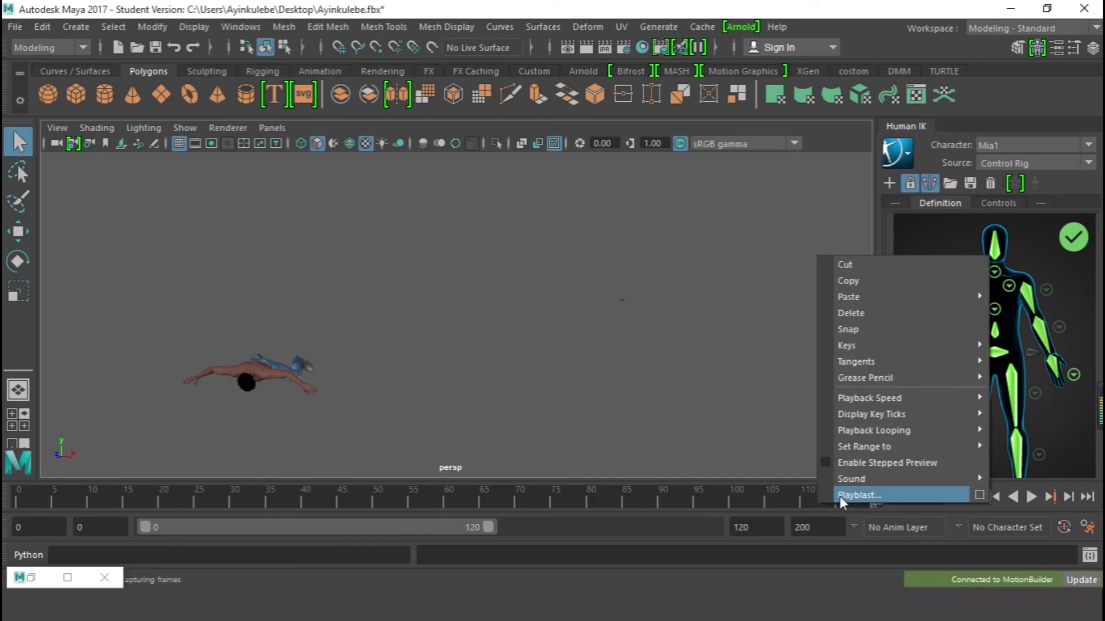
left_click(976, 495)
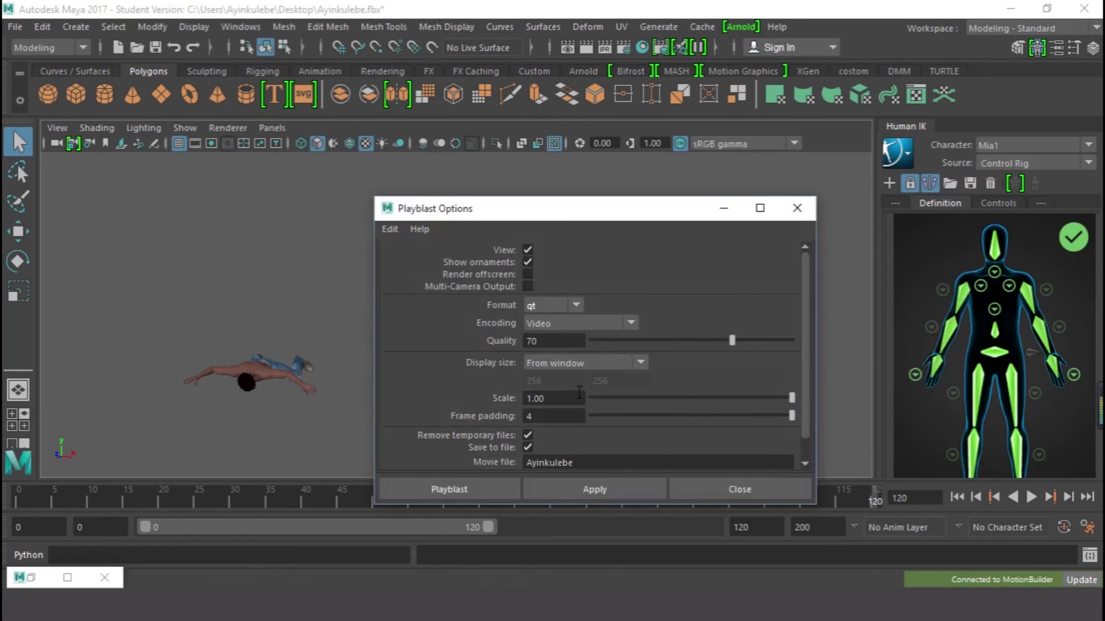
left_click(586, 369)
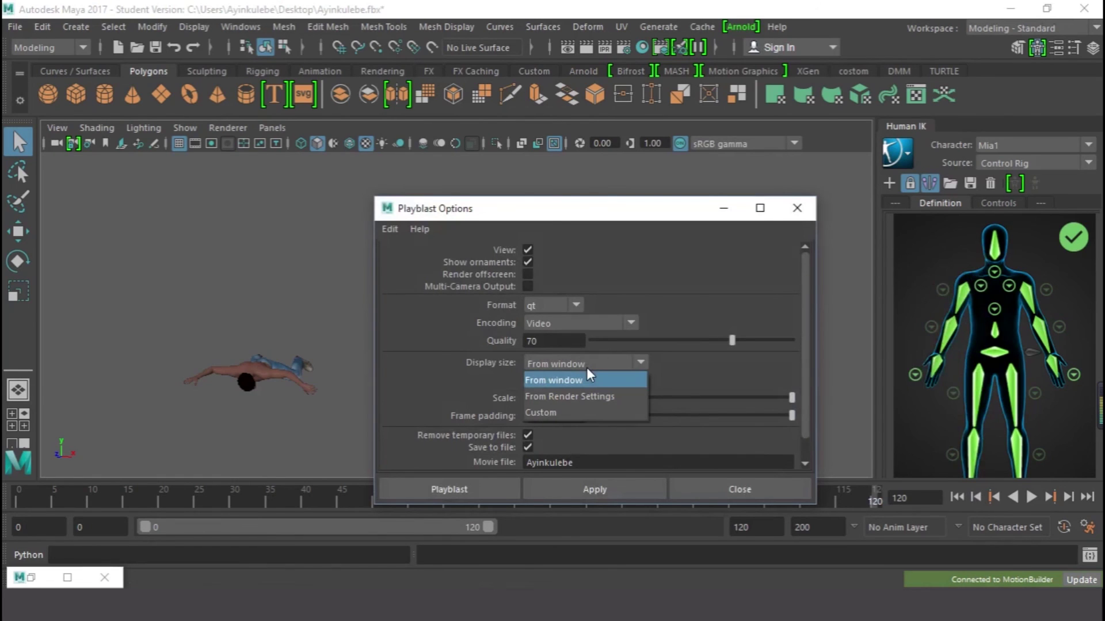
left_click(587, 373)
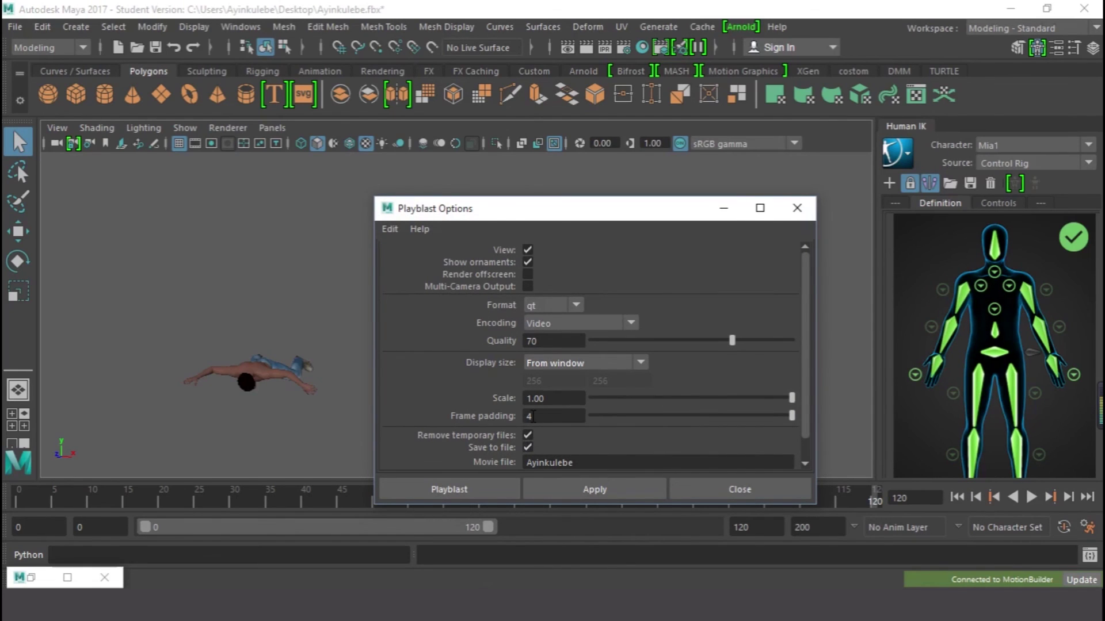
Render the playblast, overwriting the existing Ayinkulebe.mov file.
left_click(496, 484)
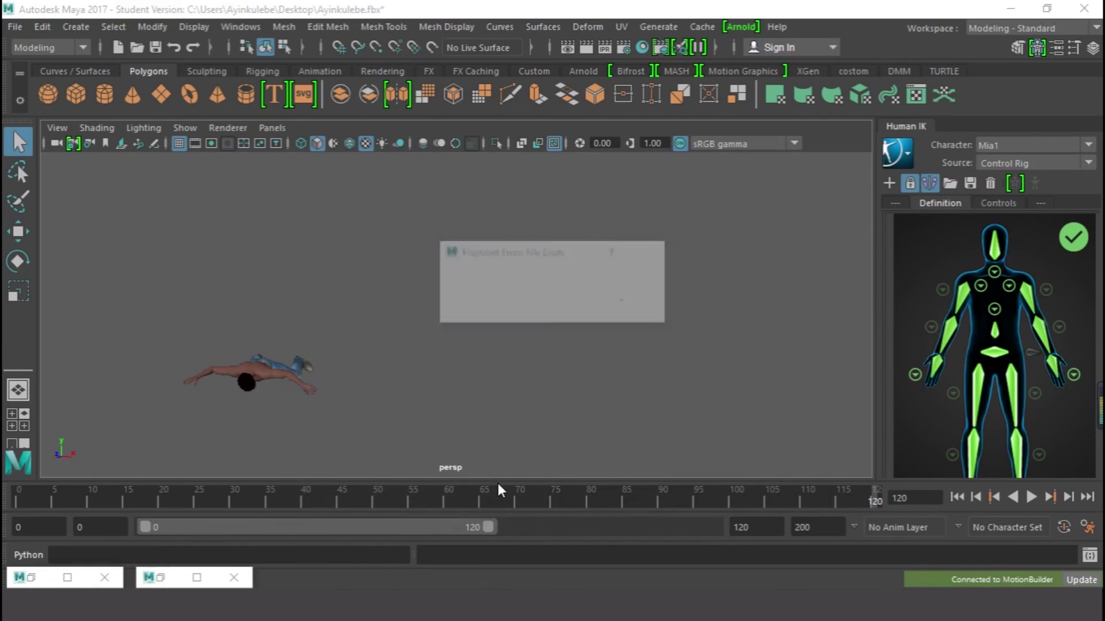
left_click(517, 308)
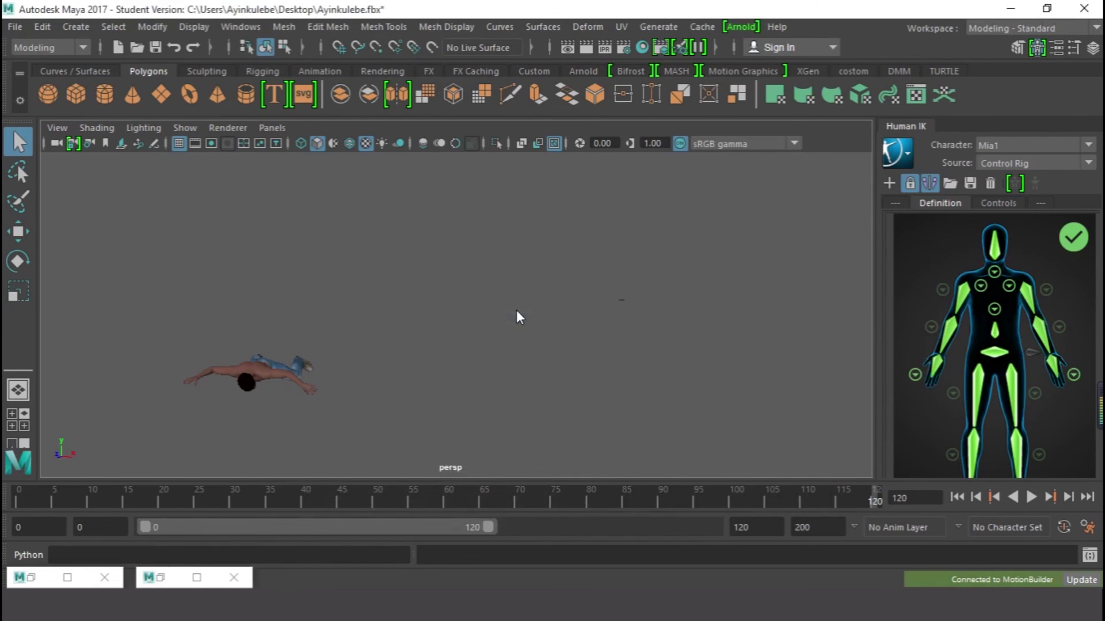